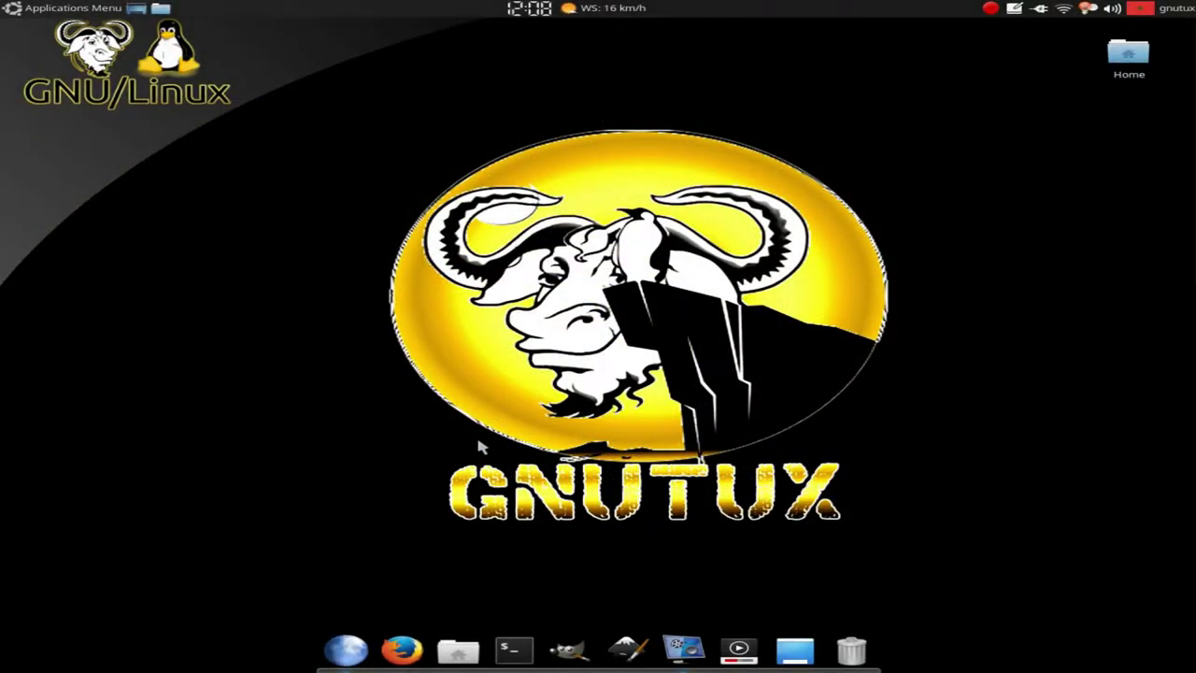
Search DuckDuckGo for openshot in Pale Moon and reach openshot.org's PPA instructions via Download.
left_click(346, 649)
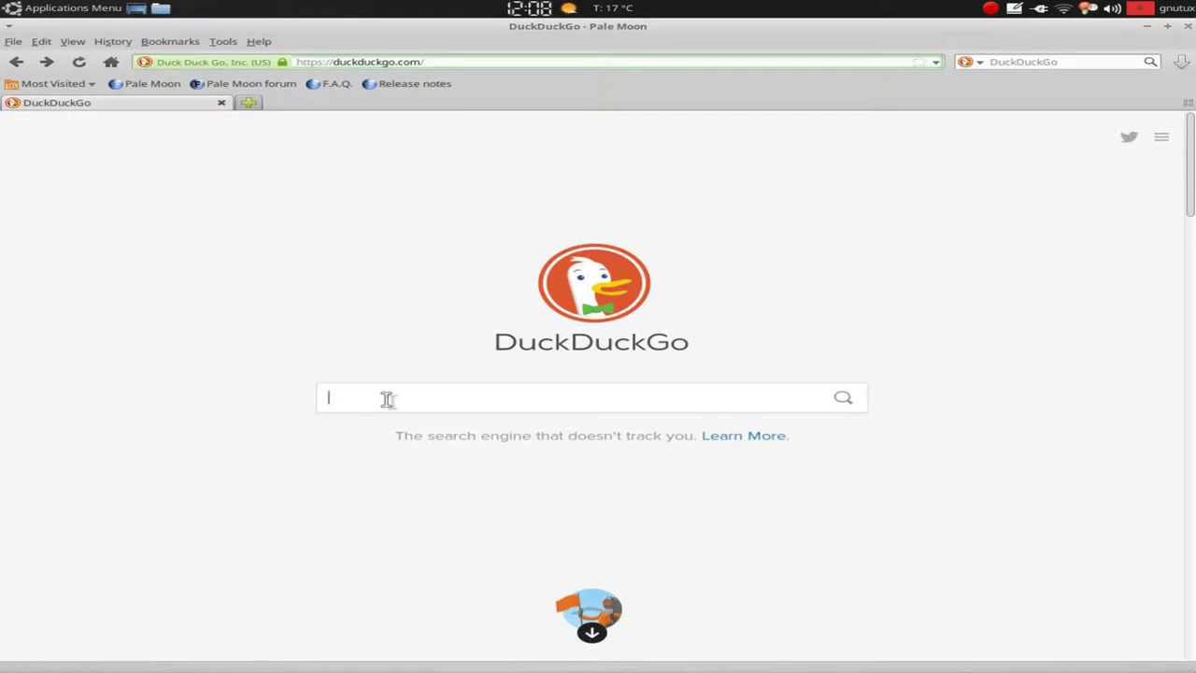
type("openshot")
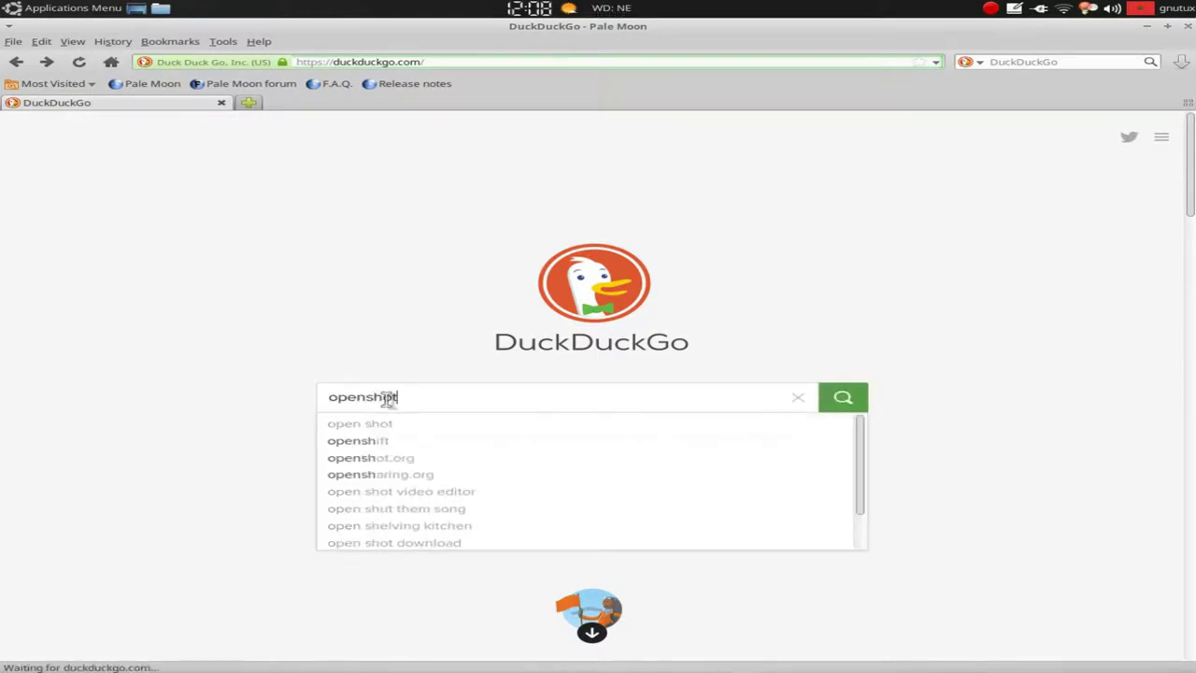
key("Return")
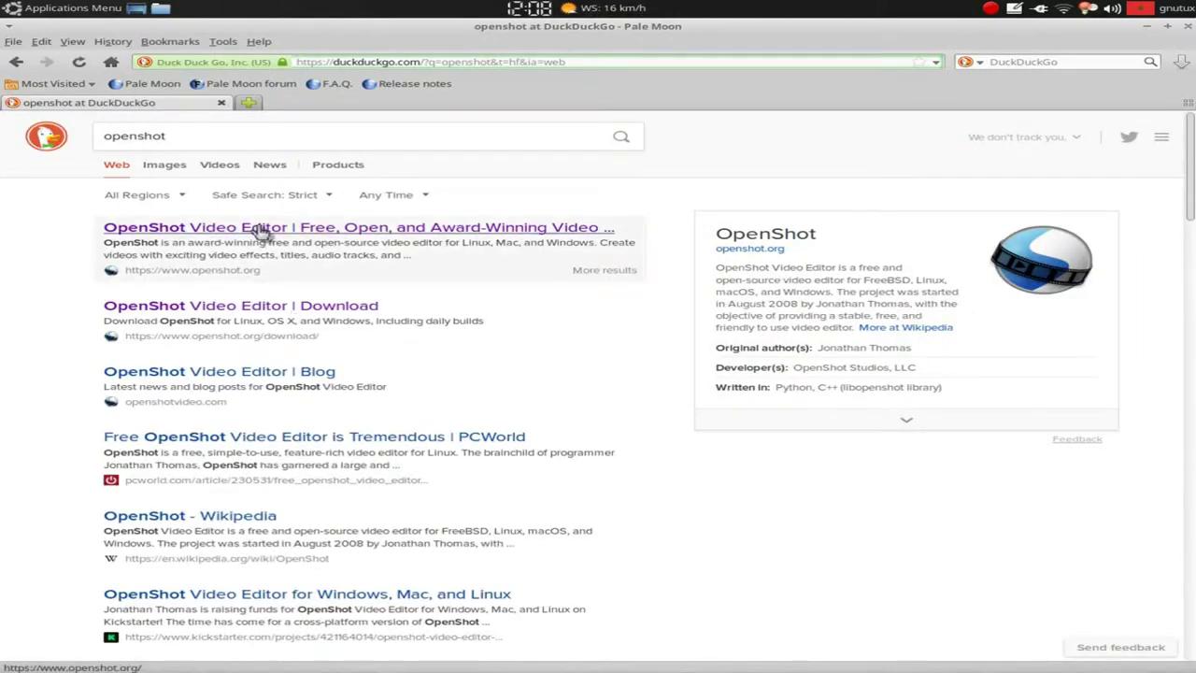
left_click(262, 230)
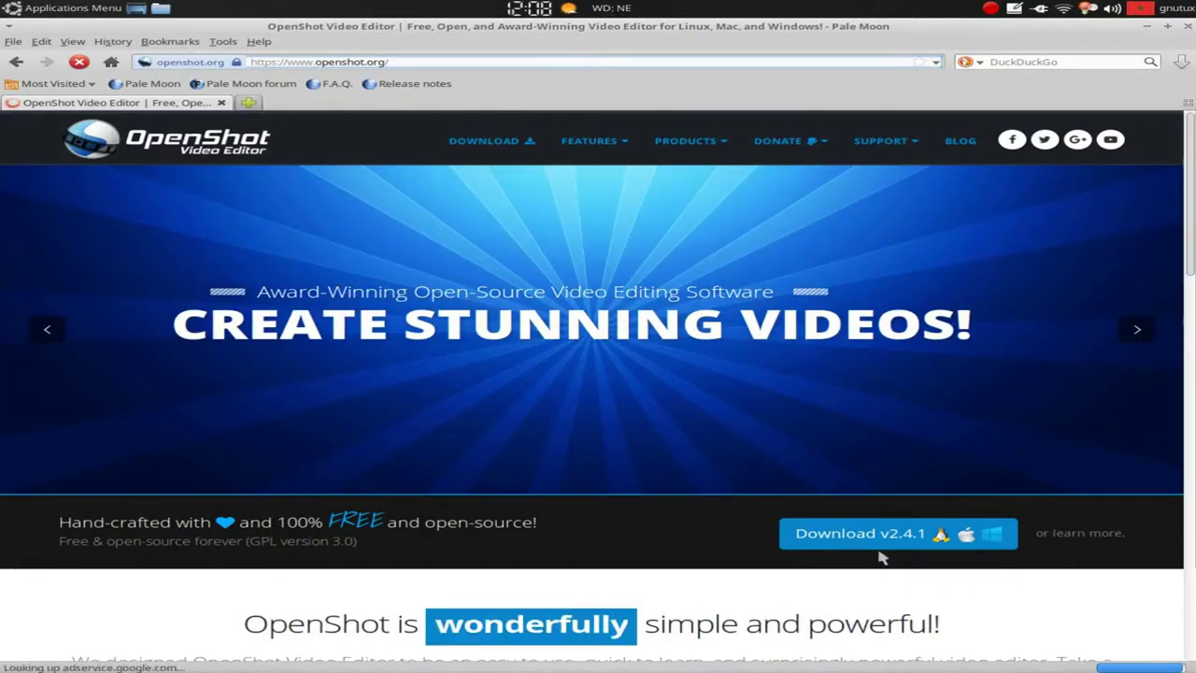
left_click(871, 541)
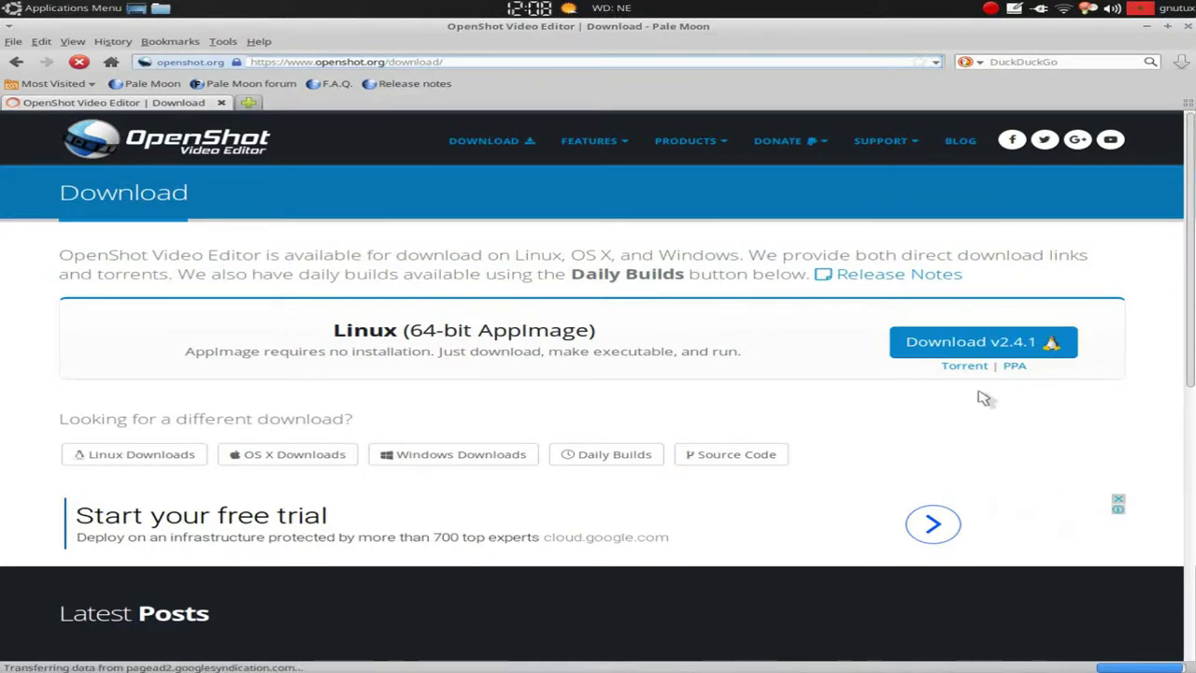
left_click(1016, 369)
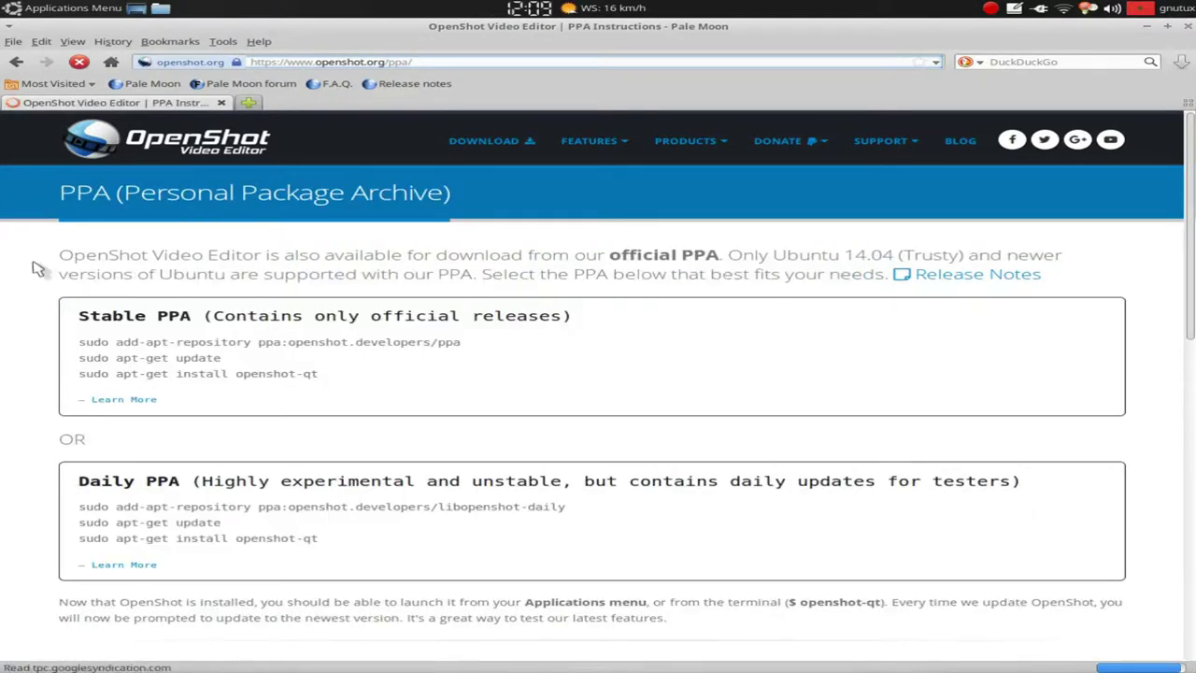
Copy the Stable PPA line 'sudo add-apt-repository ppa:openshot.developers/ppa' from the page.
mouse_move(59, 255)
left_mouse_down()
mouse_move(1084, 261)
mouse_move(1084, 276)
left_mouse_up()
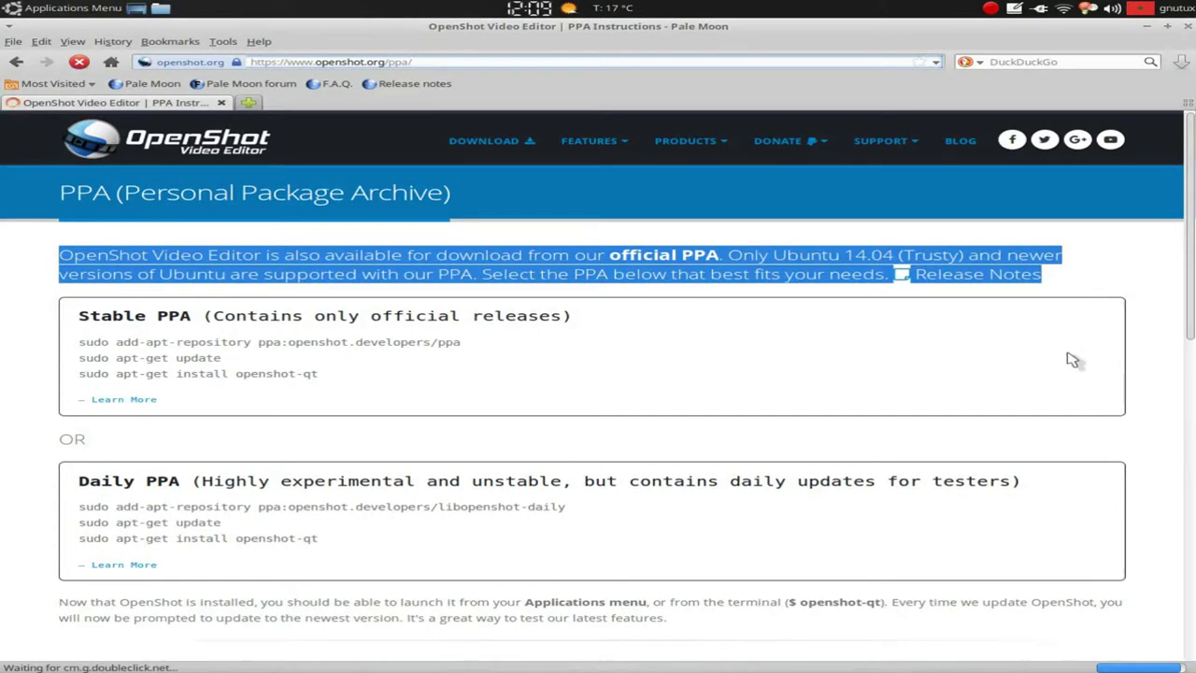
left_click(1067, 295)
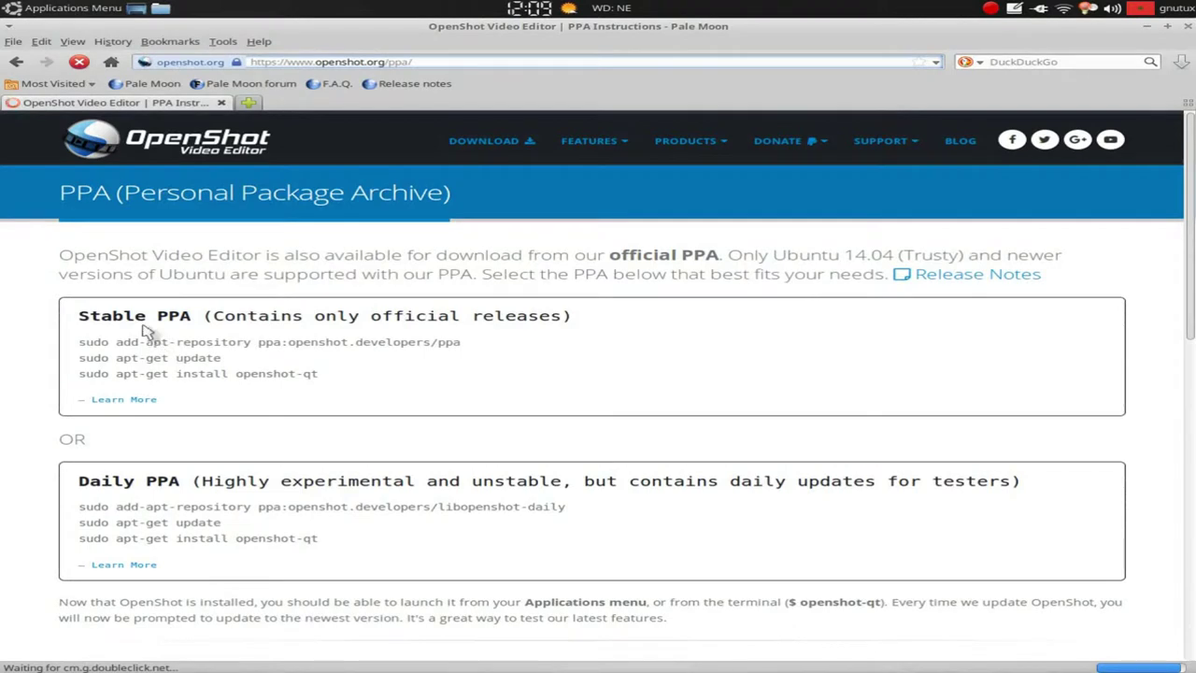
mouse_move(90, 315)
left_mouse_down()
mouse_move(144, 316)
mouse_move(79, 316)
left_mouse_up()
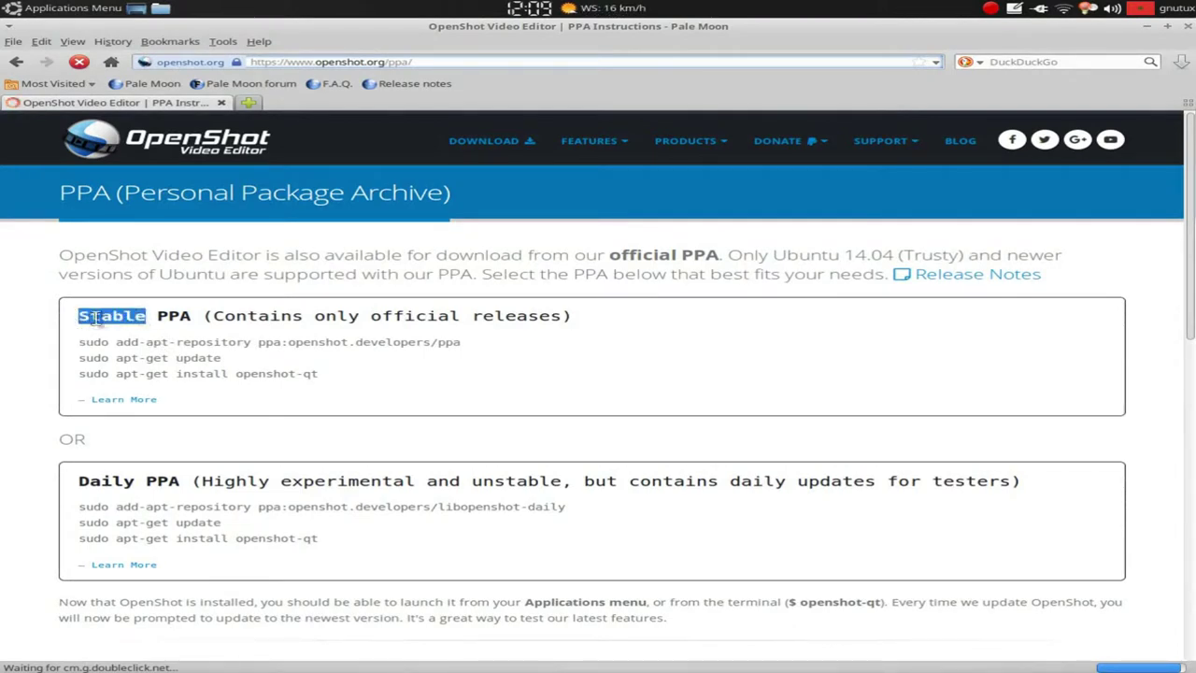
left_click(97, 323)
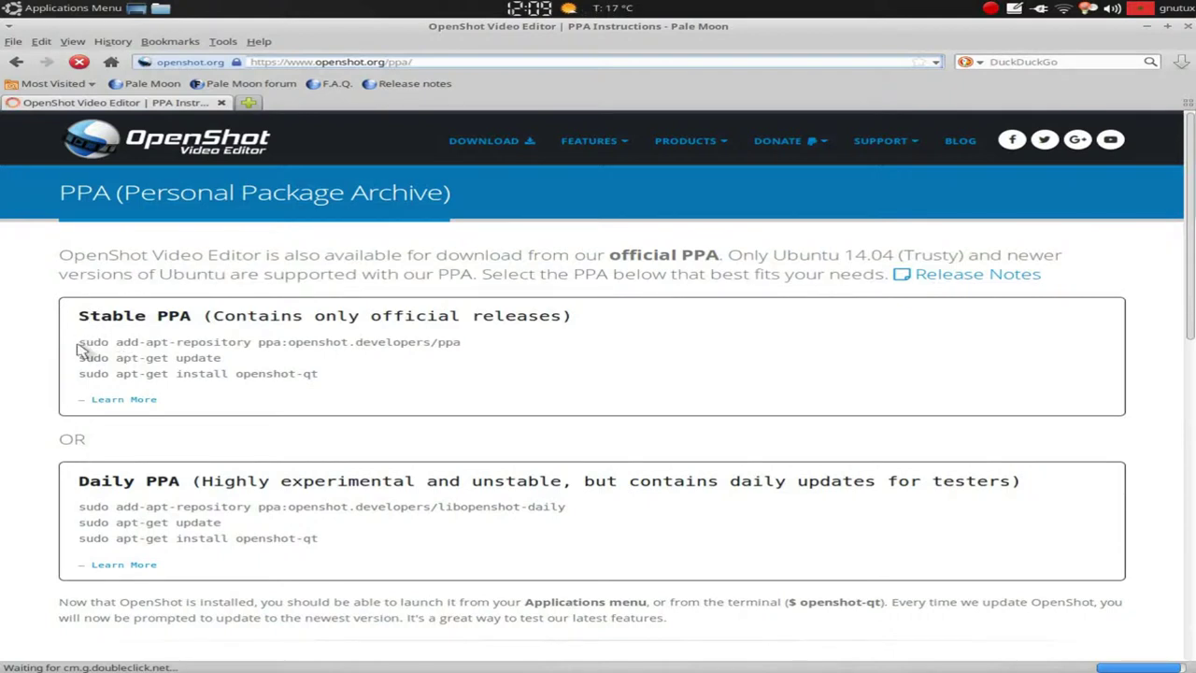
left_click_drag(78, 341, 463, 342)
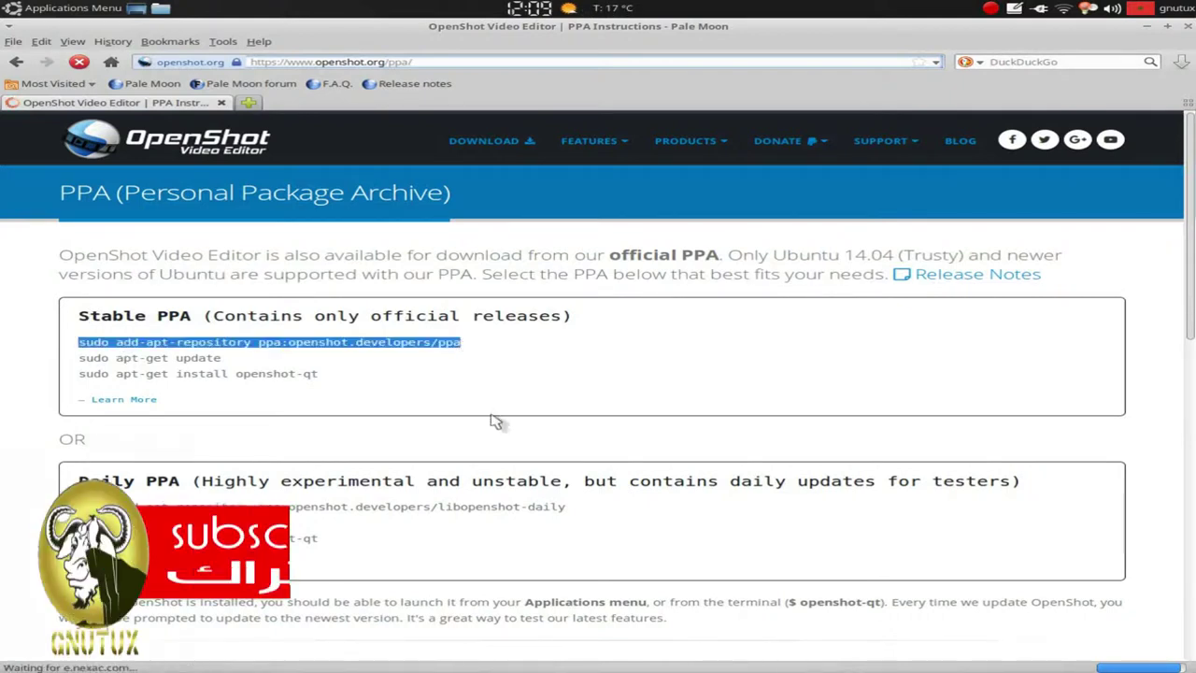
right_click(351, 344)
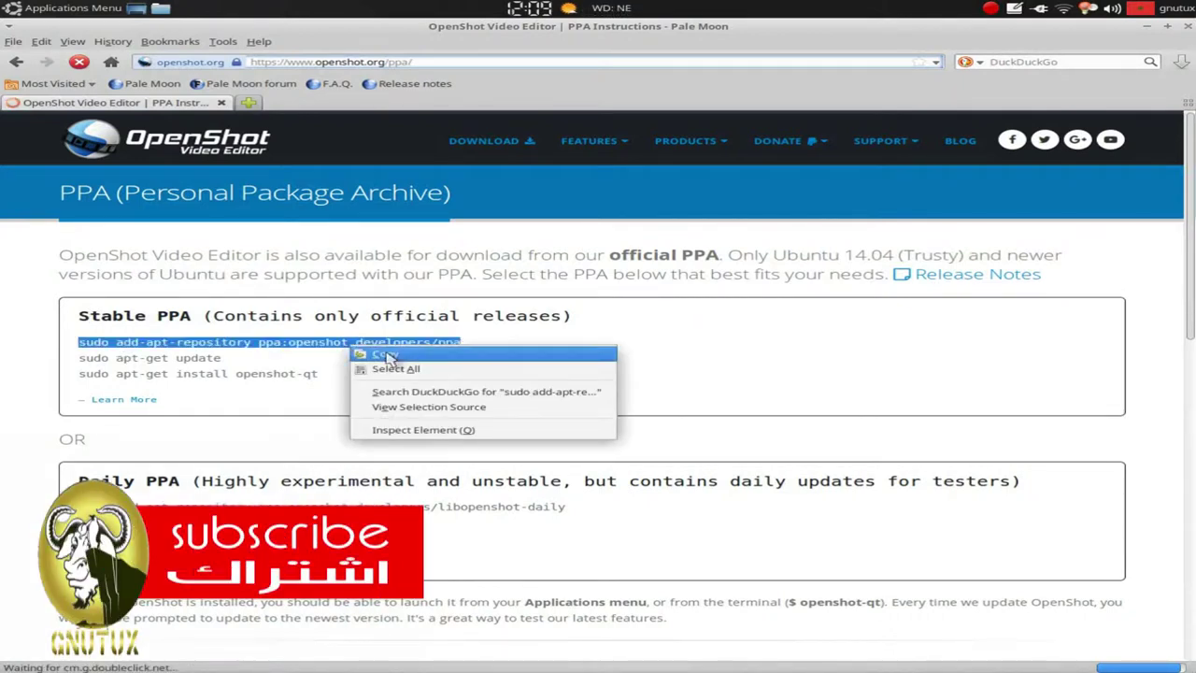
left_click(388, 357)
In a new terminal, paste and run the add-apt-repository command, entering the sudo password.
mouse_move(411, 665)
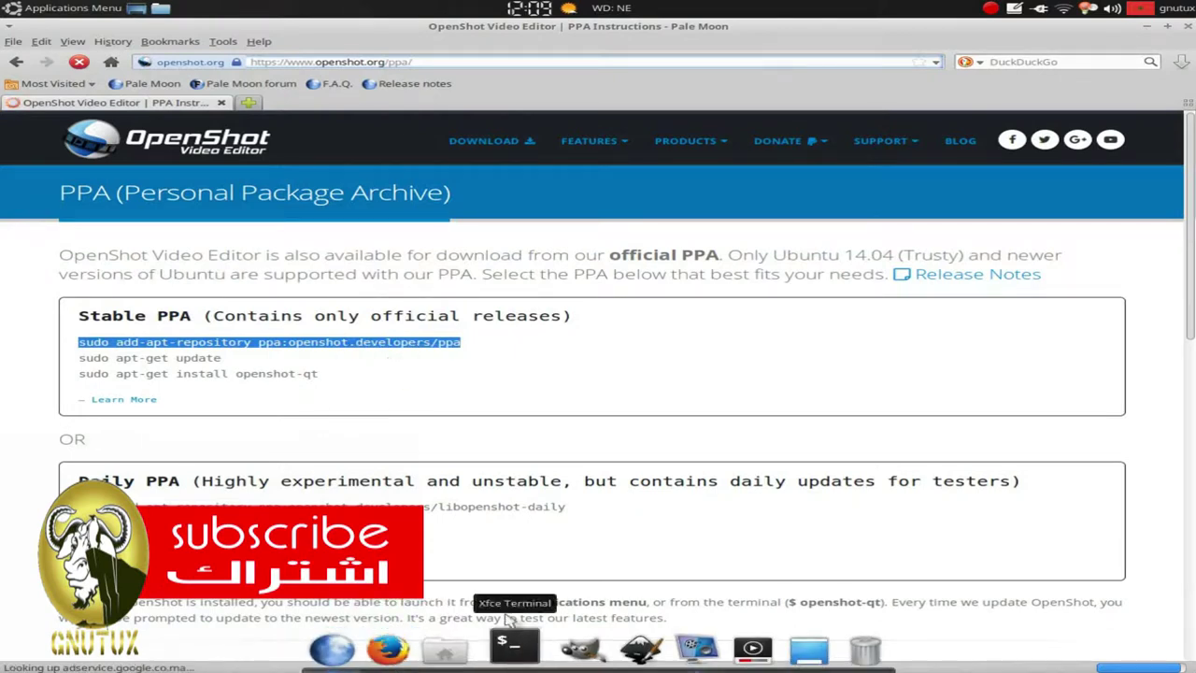
left_click(509, 643)
right_click(495, 351)
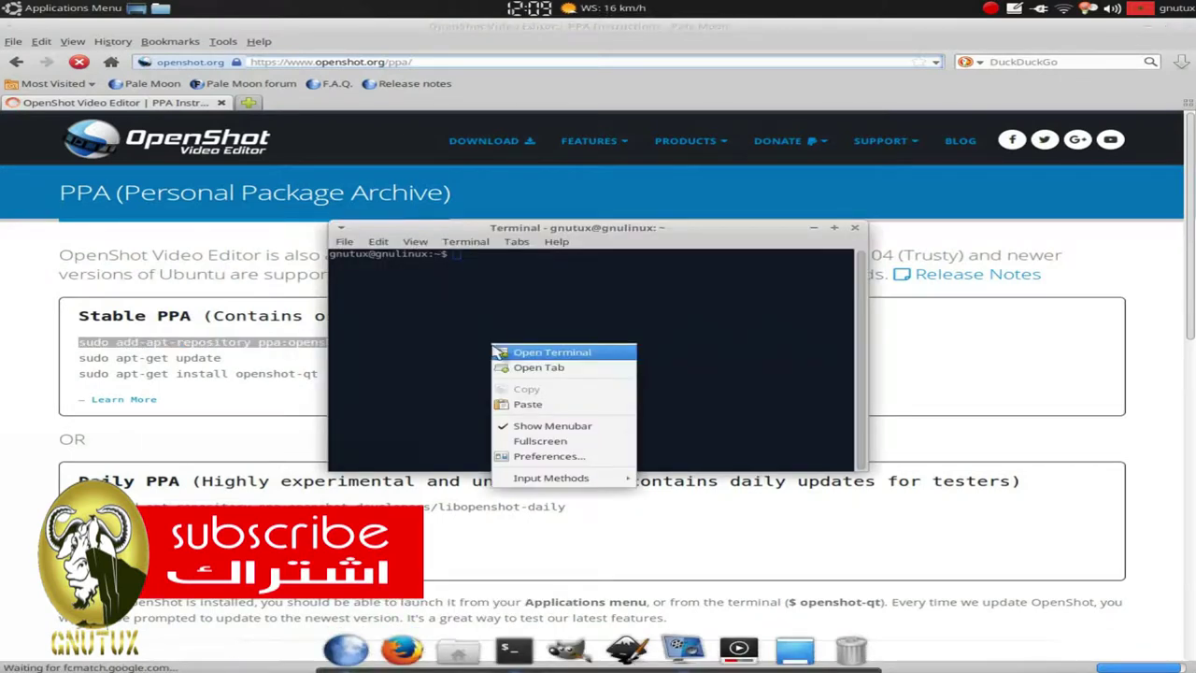
left_click(431, 262)
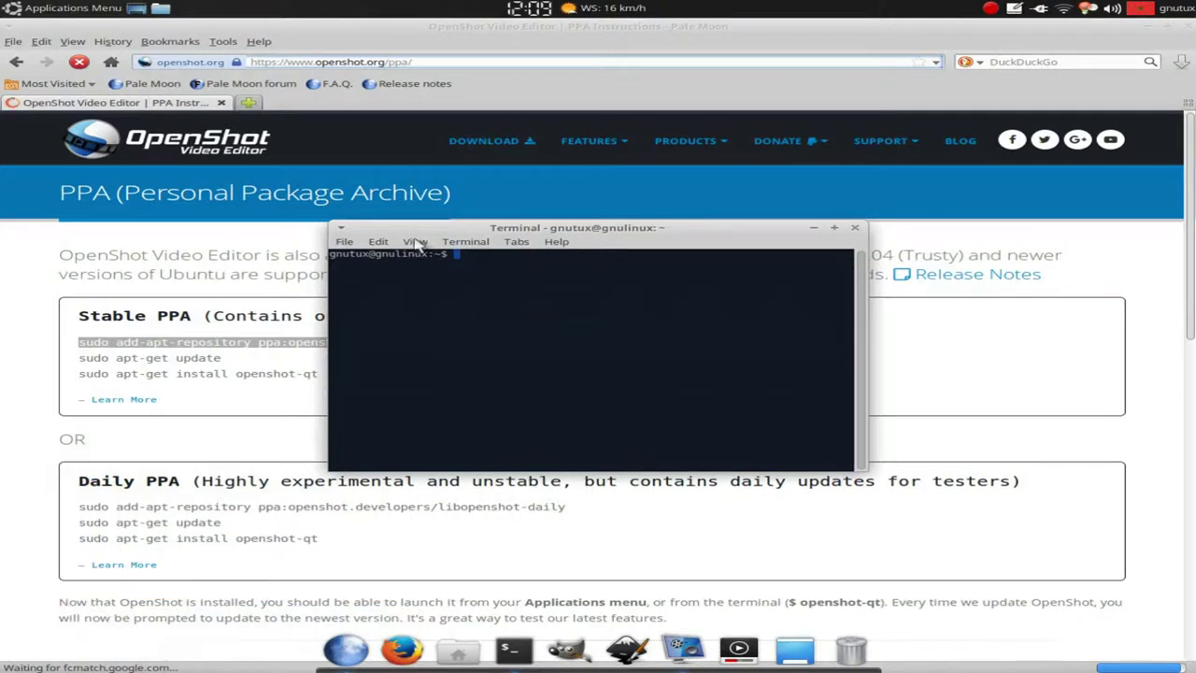
right_click(454, 303)
left_click(515, 357)
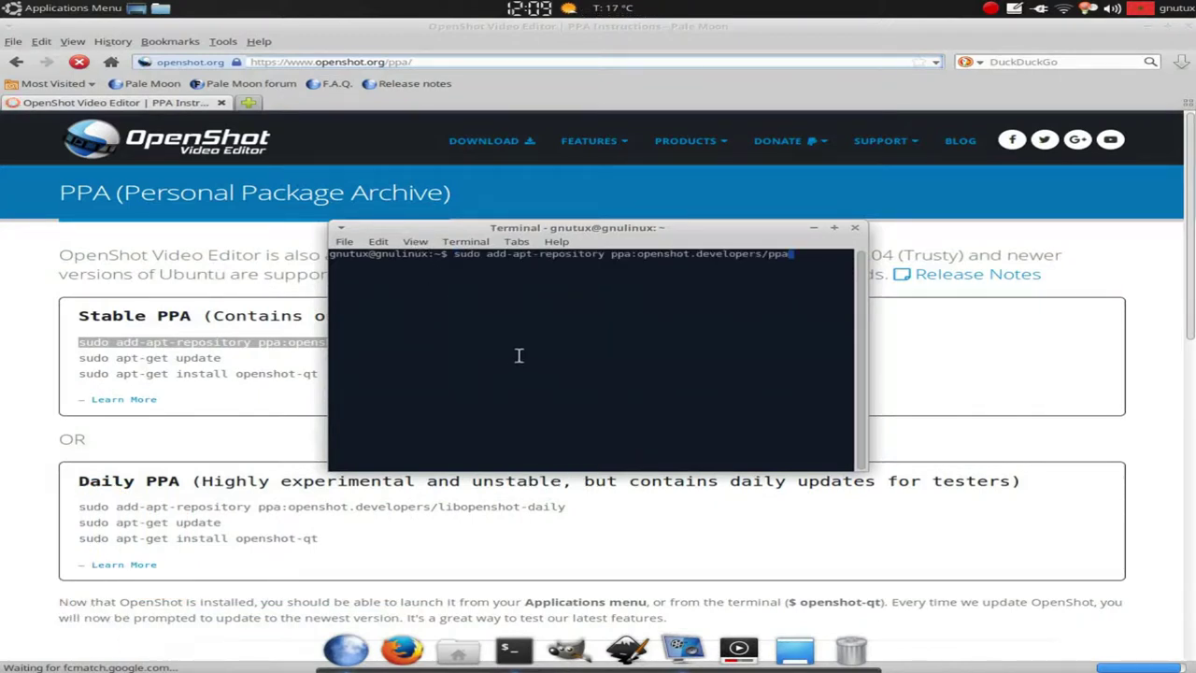
key("Return")
type("**********")
key("Return")
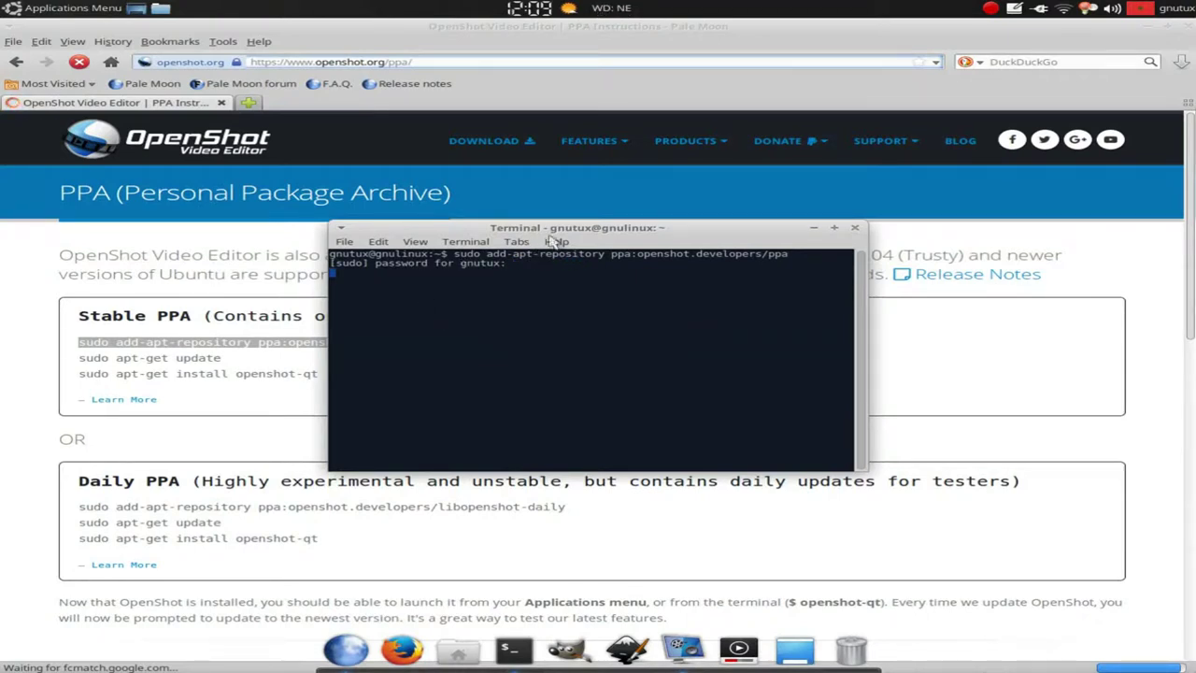
Move and enlarge the terminal window so the PPA description prompt is visible.
left_click_drag(579, 230, 661, 275)
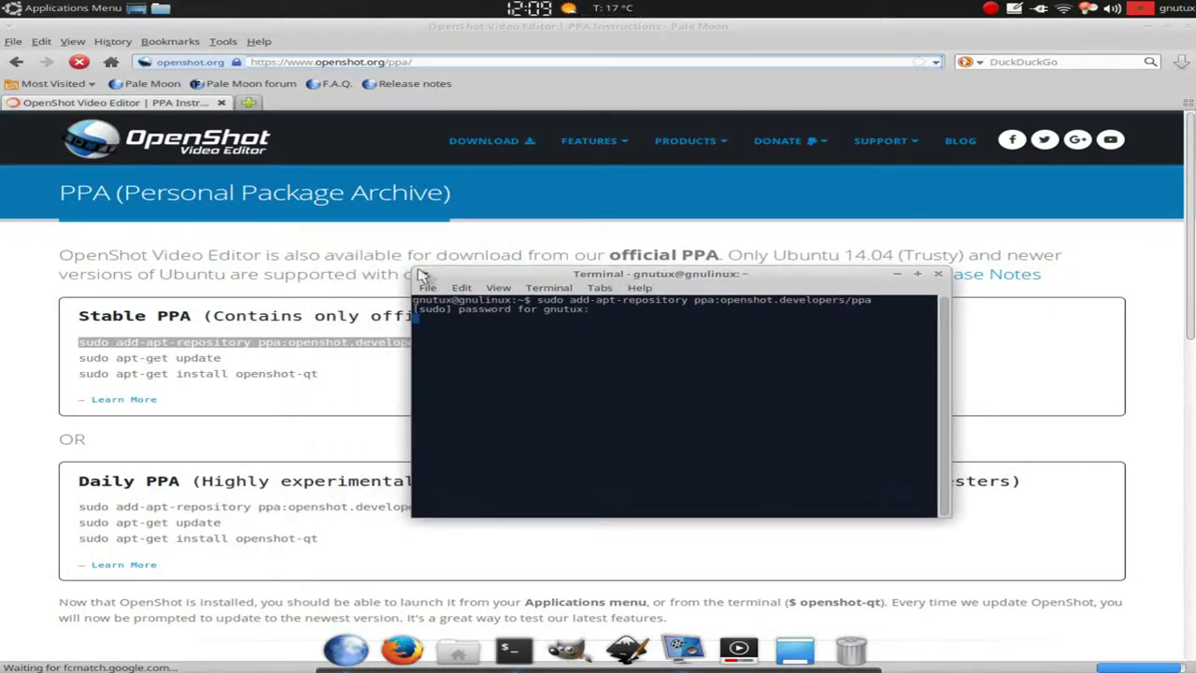
left_click_drag(413, 269, 196, 167)
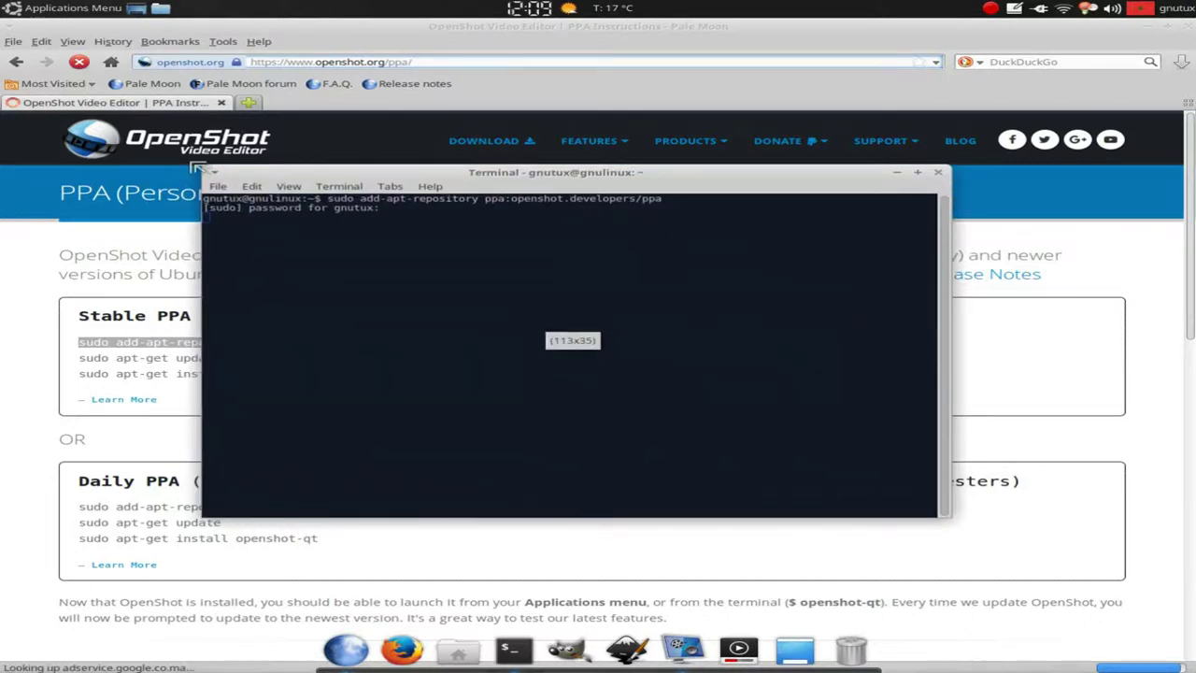
left_click_drag(365, 172, 624, 201)
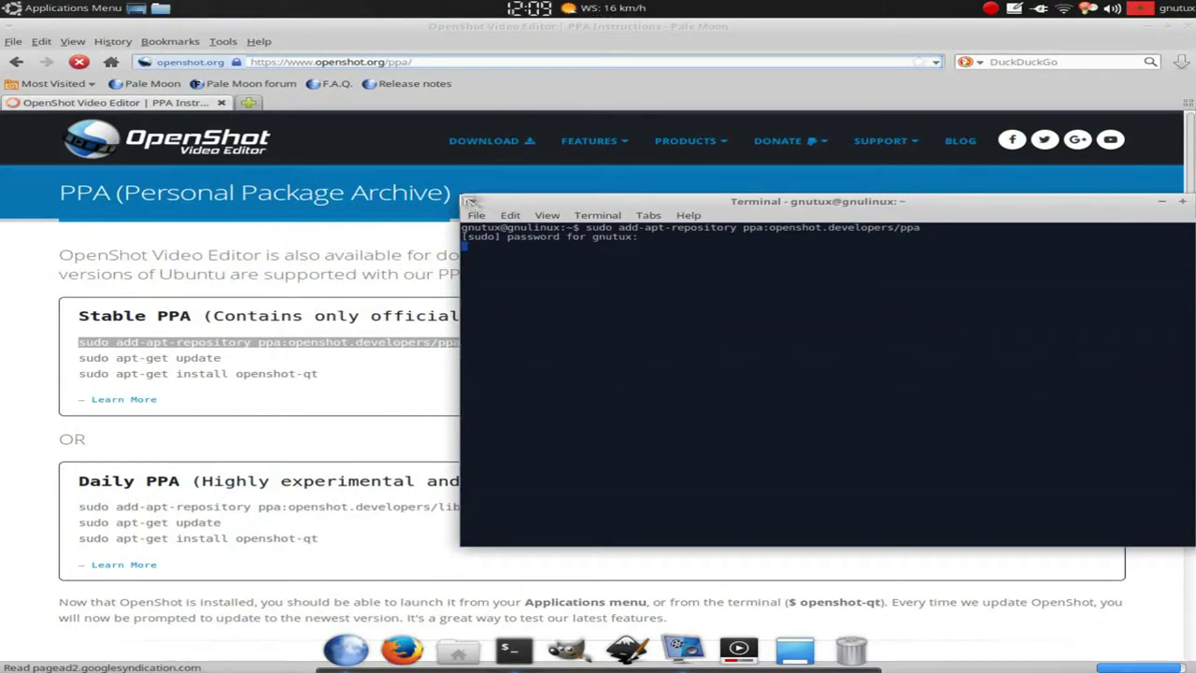
left_click_drag(471, 201, 502, 206)
key("Return")
left_click_drag(643, 213, 609, 214)
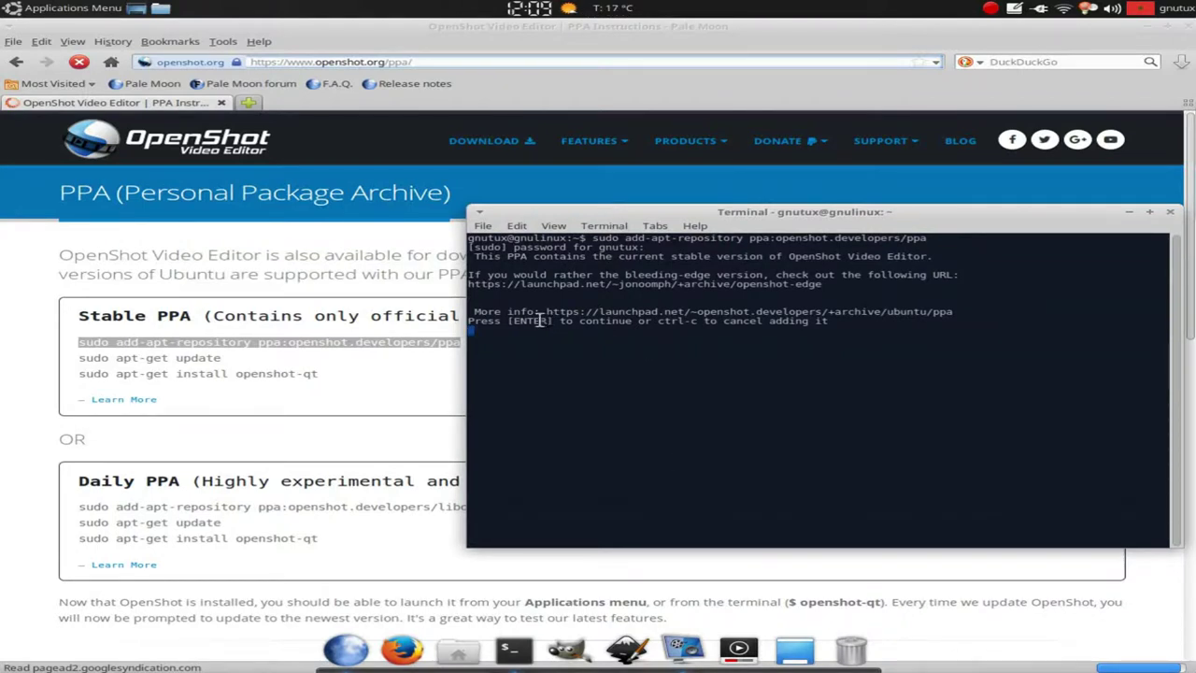
Confirm adding the OpenShot PPA and let its signing key import finish with OK.
left_click(552, 364)
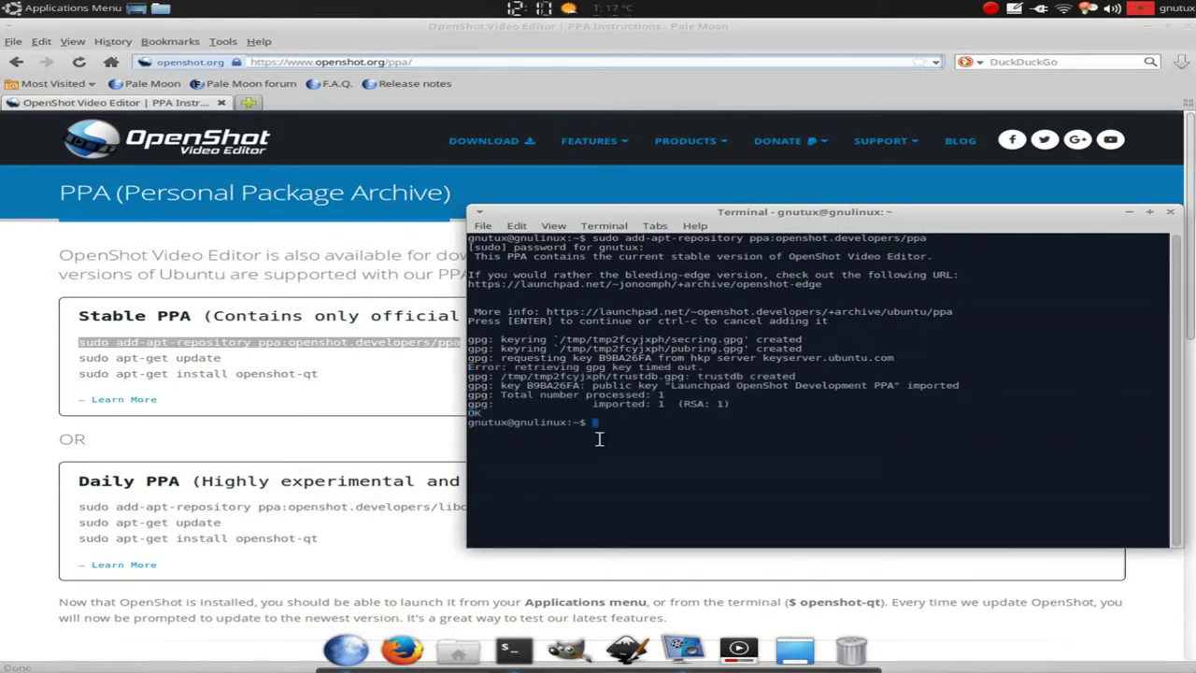
Copy 'sudo apt-get update' from the page and set the terminal window always on top.
triple_click(207, 363)
right_click(208, 361)
left_click(238, 371)
mouse_move(609, 653)
left_click(500, 649)
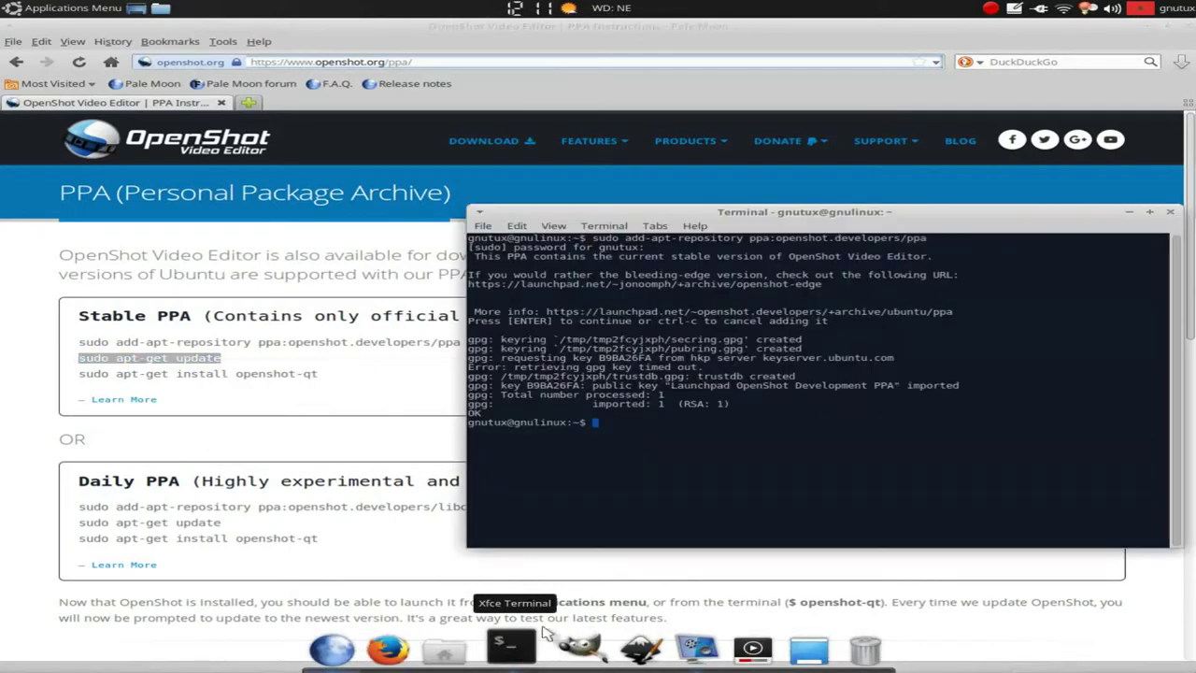
right_click(683, 218)
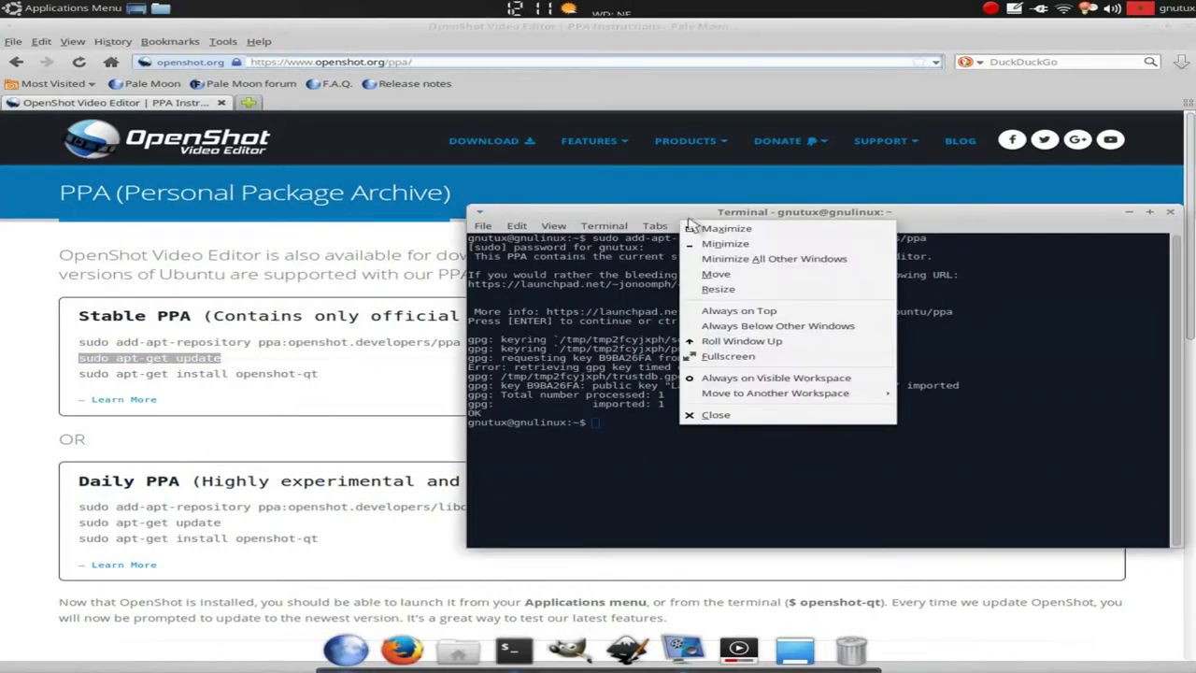
left_click(745, 316)
Run 'sudo apt-get update' in the terminal, then select the openshot-qt install line on the page.
right_click(625, 443)
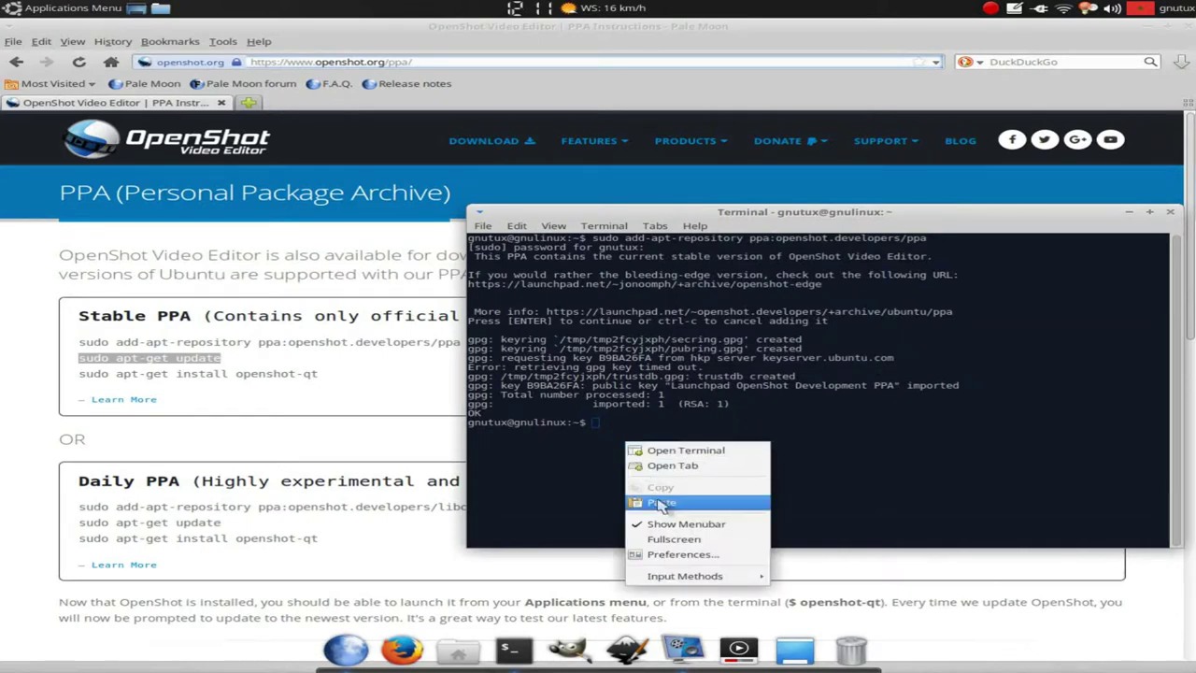
left_click(658, 499)
key("Return")
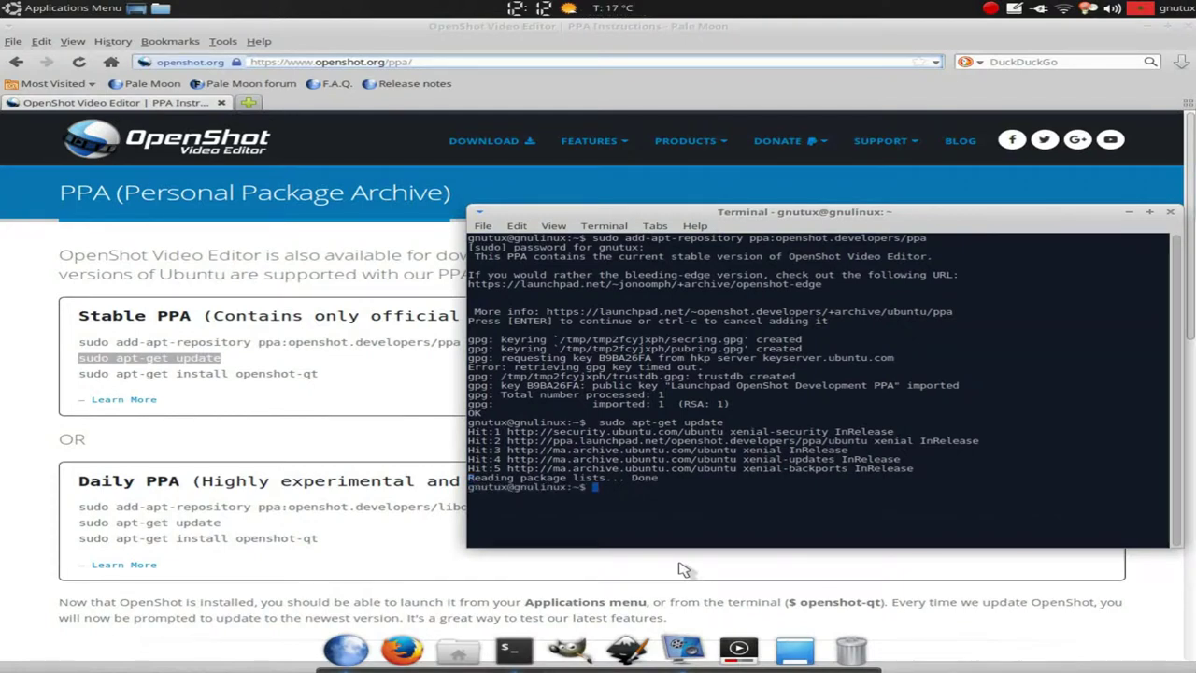
triple_click(228, 374)
right_click(228, 374)
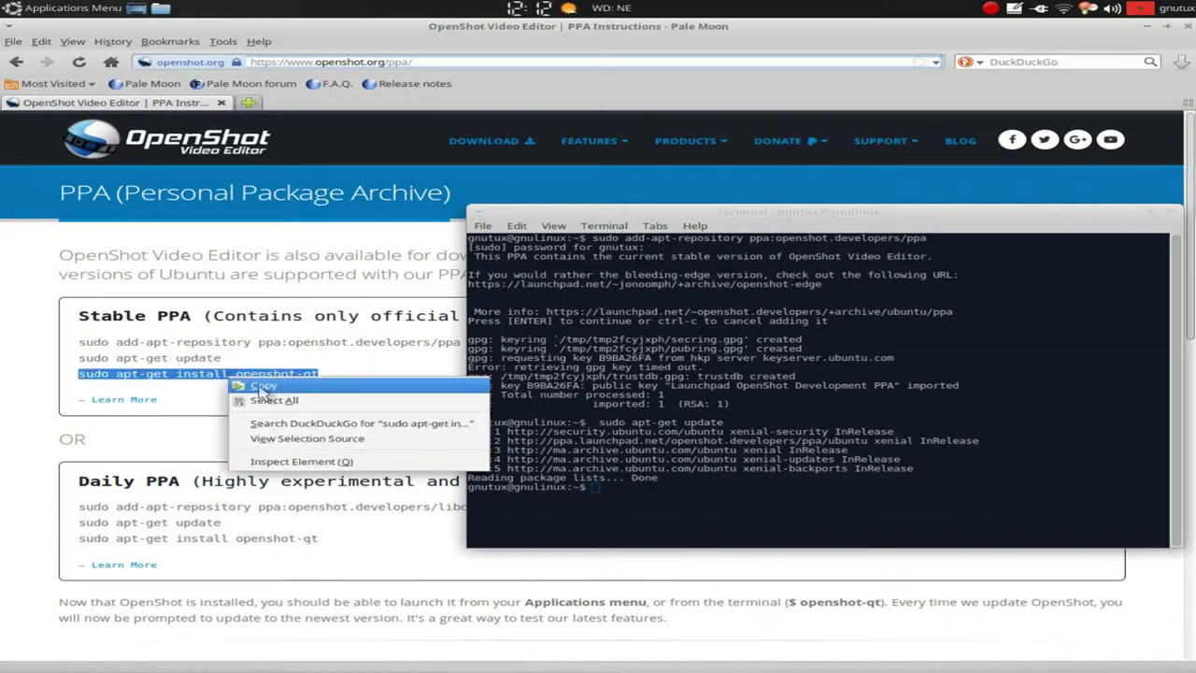
Paste and run 'sudo apt-get install openshot-qt', answering y to install it with its dependencies.
left_click(260, 390)
left_click(644, 509)
right_click(645, 510)
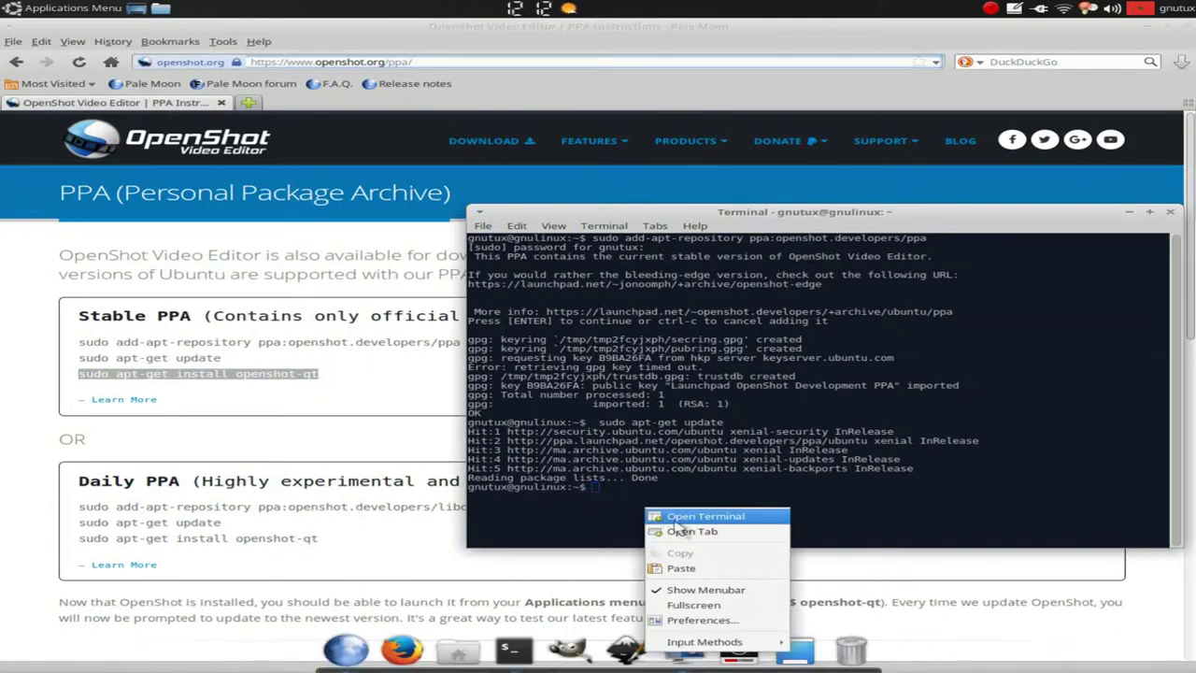
left_click(700, 566)
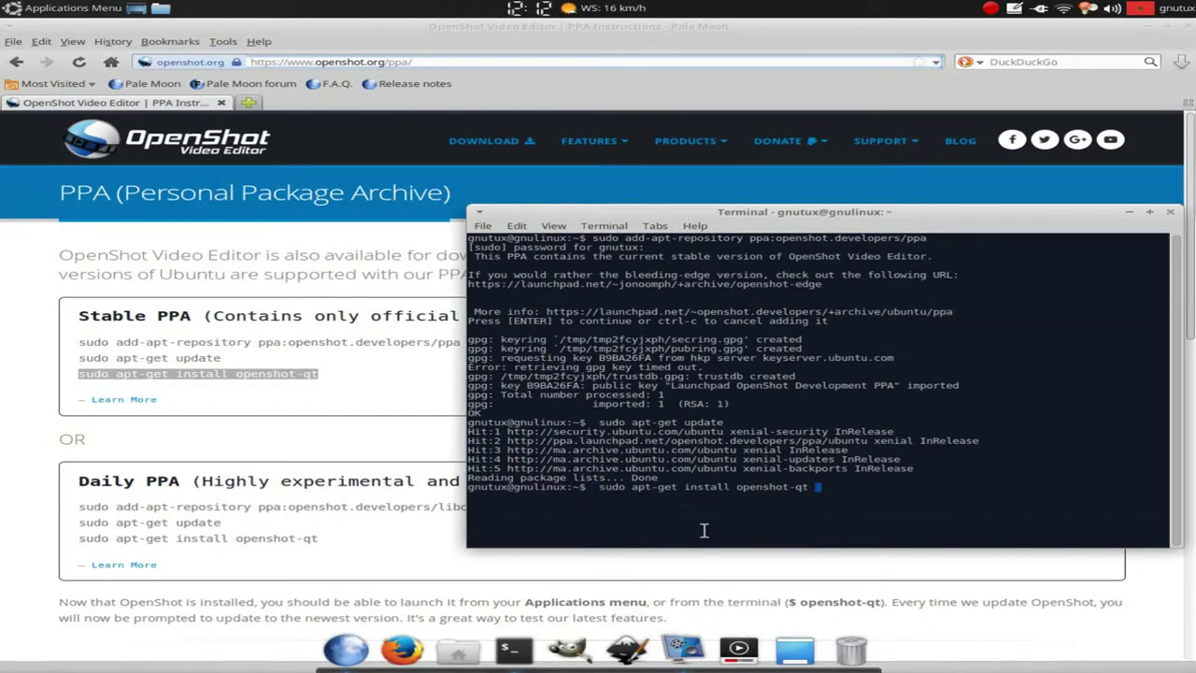
key("Return")
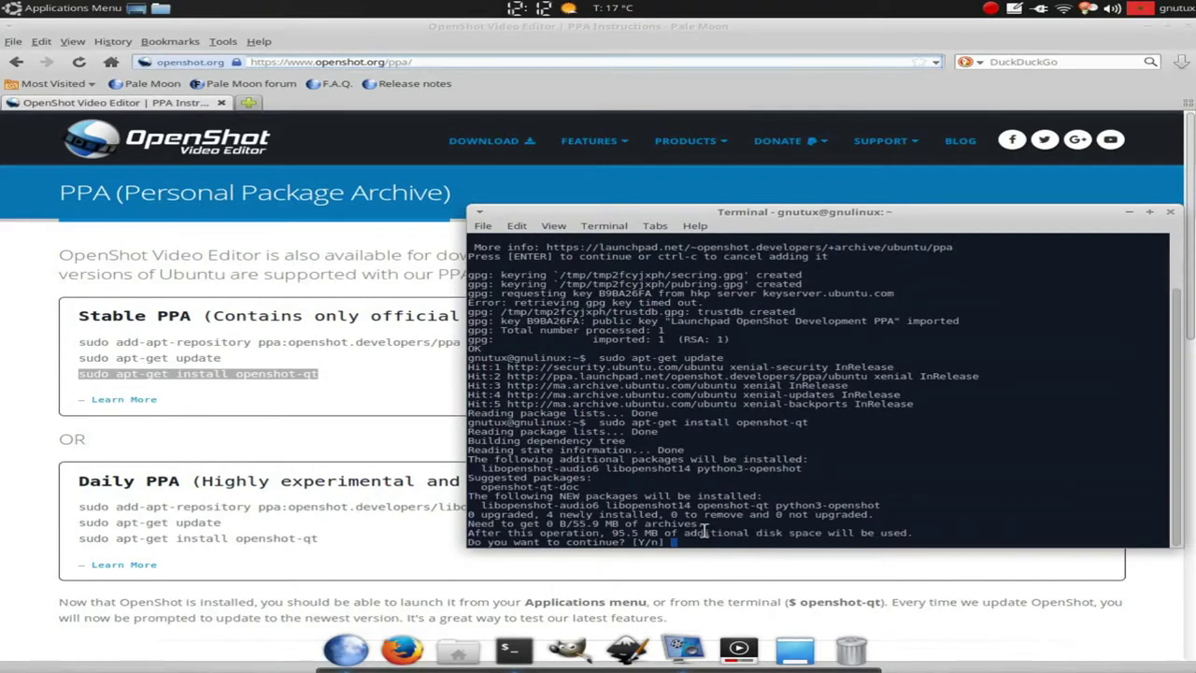
type("y")
key("Return")
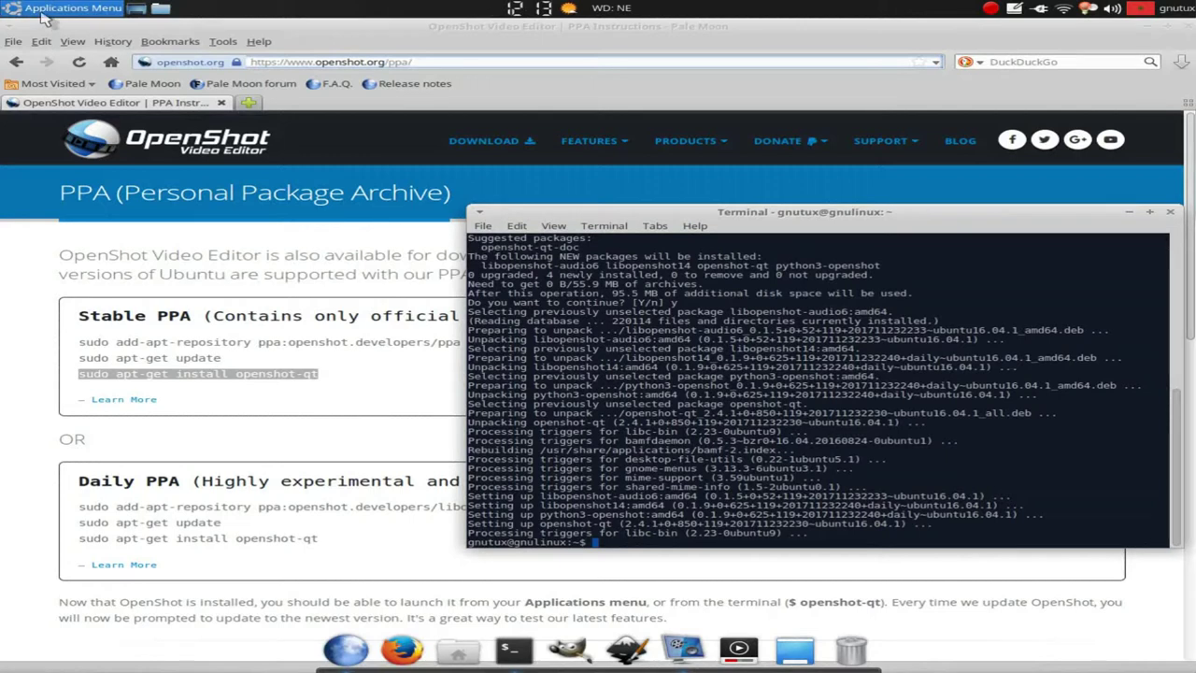
Launch OpenShot Video Editor from Applications Menu > Multimedia.
left_click(41, 13)
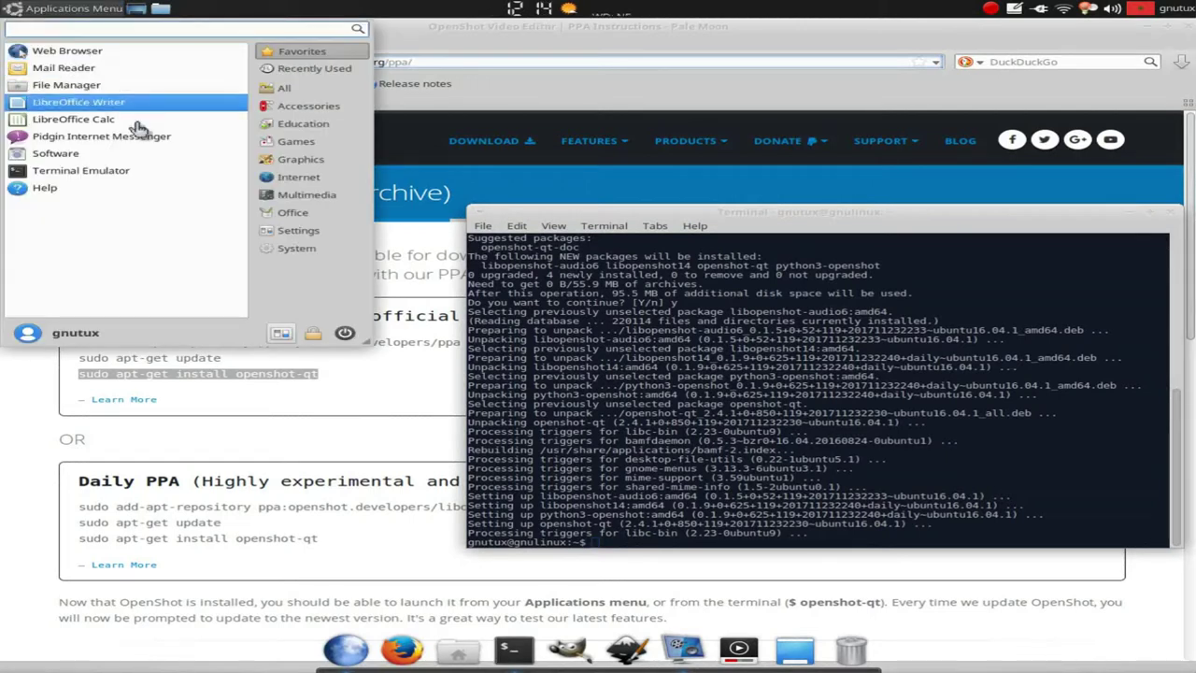
left_click(299, 198)
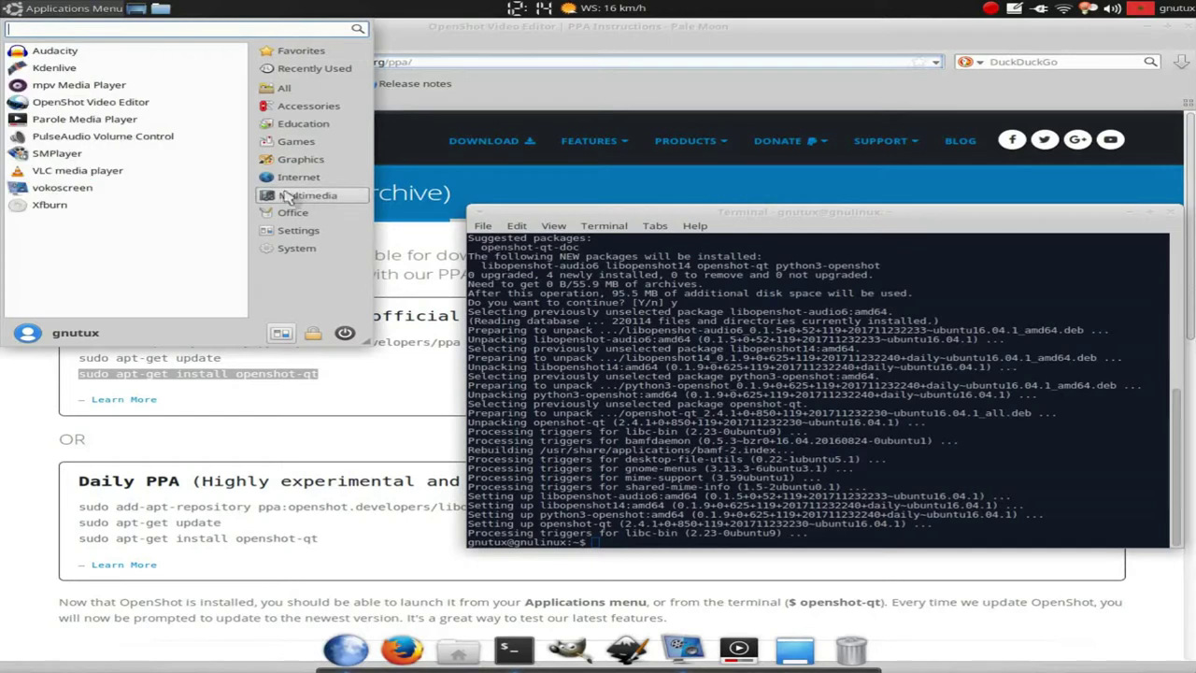
left_click(121, 110)
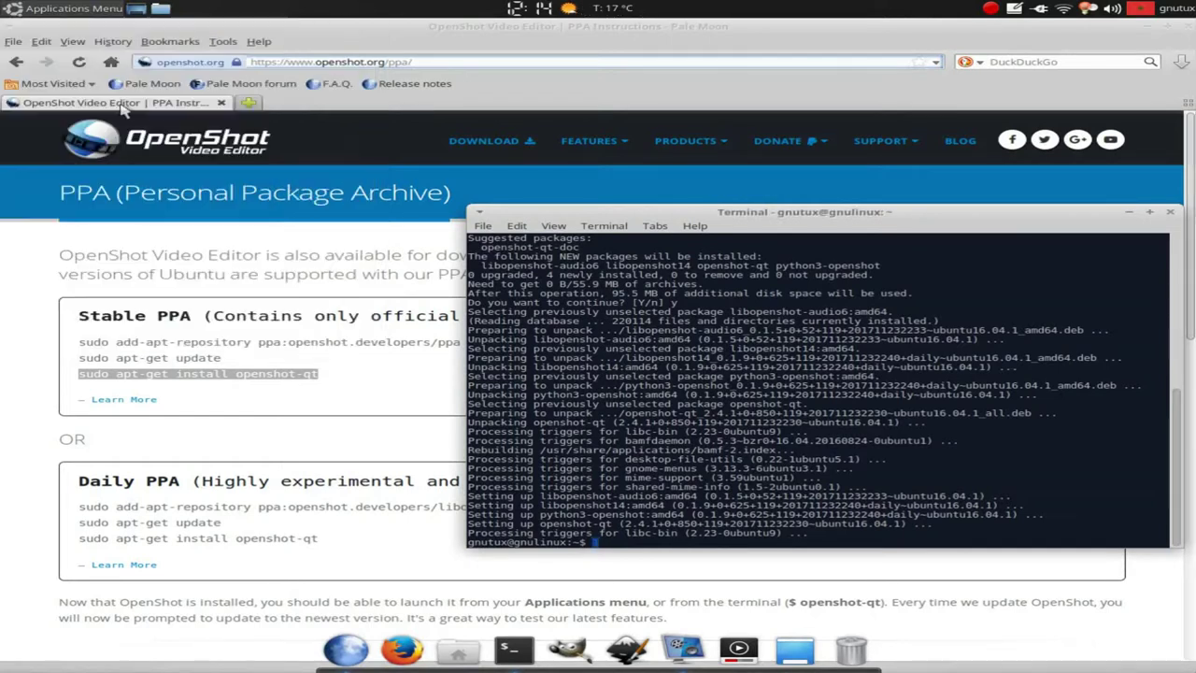
Minimize the terminal window, leaving the OpenShot PPA page in view.
right_click(622, 215)
left_click(671, 310)
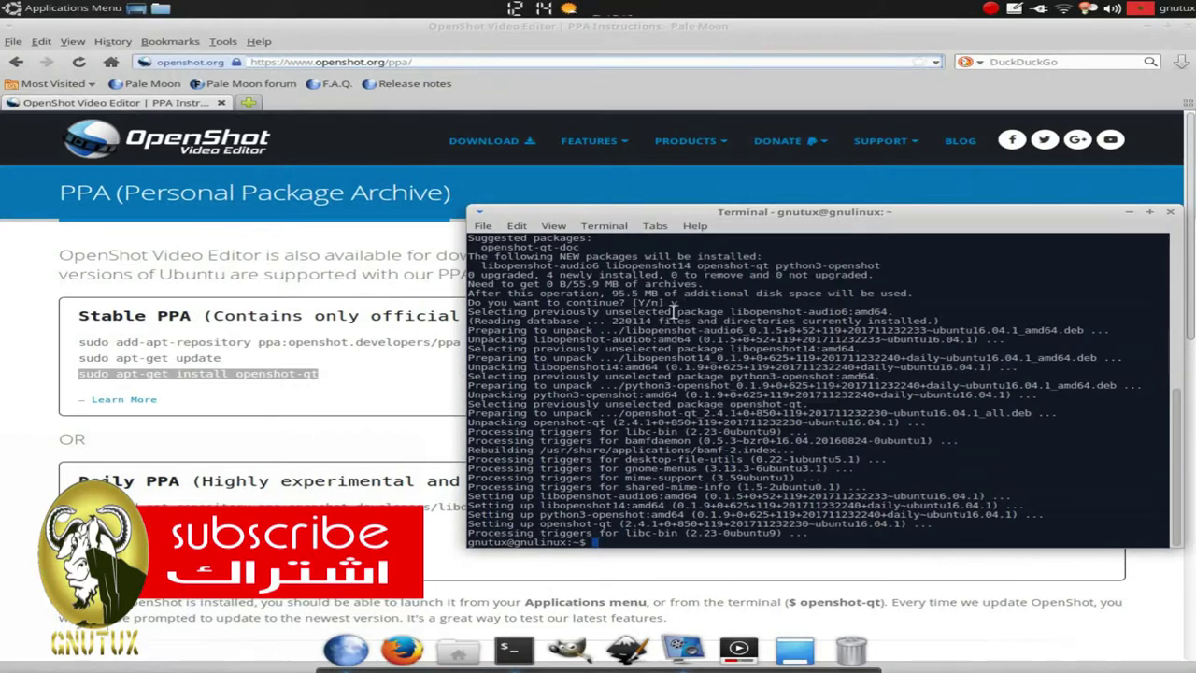
left_click(521, 658)
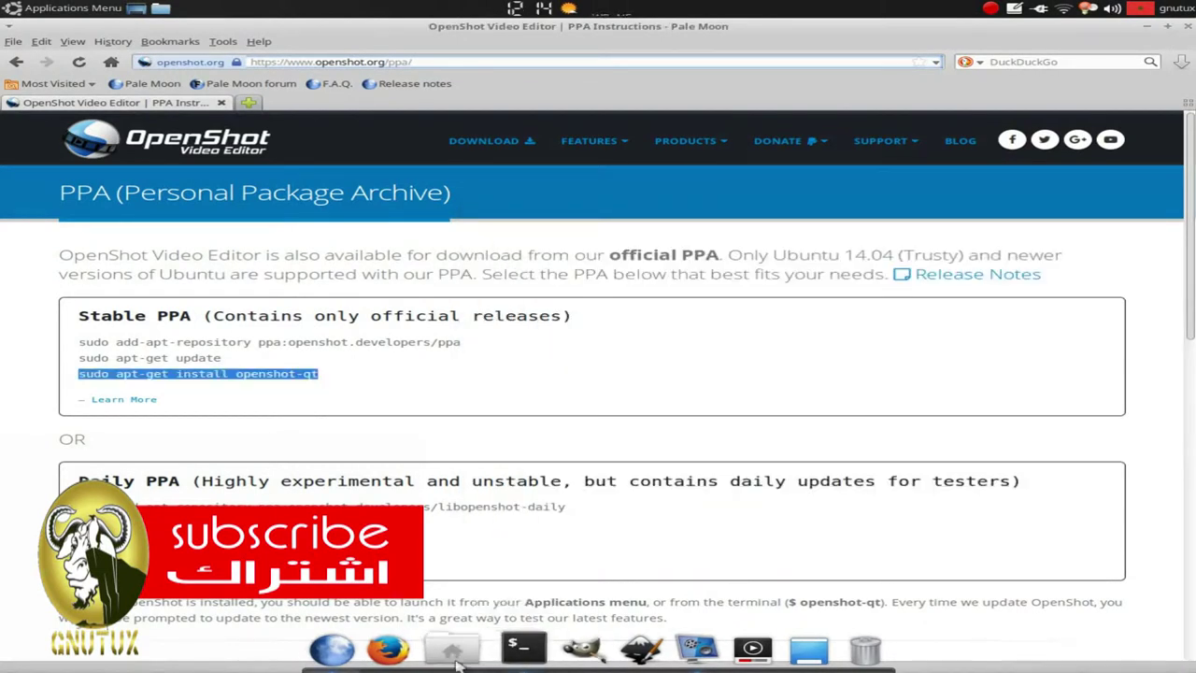
Minimize Pale Moon, go past the Project Files tip, hide the tutorial, and open Help.
left_click(333, 649)
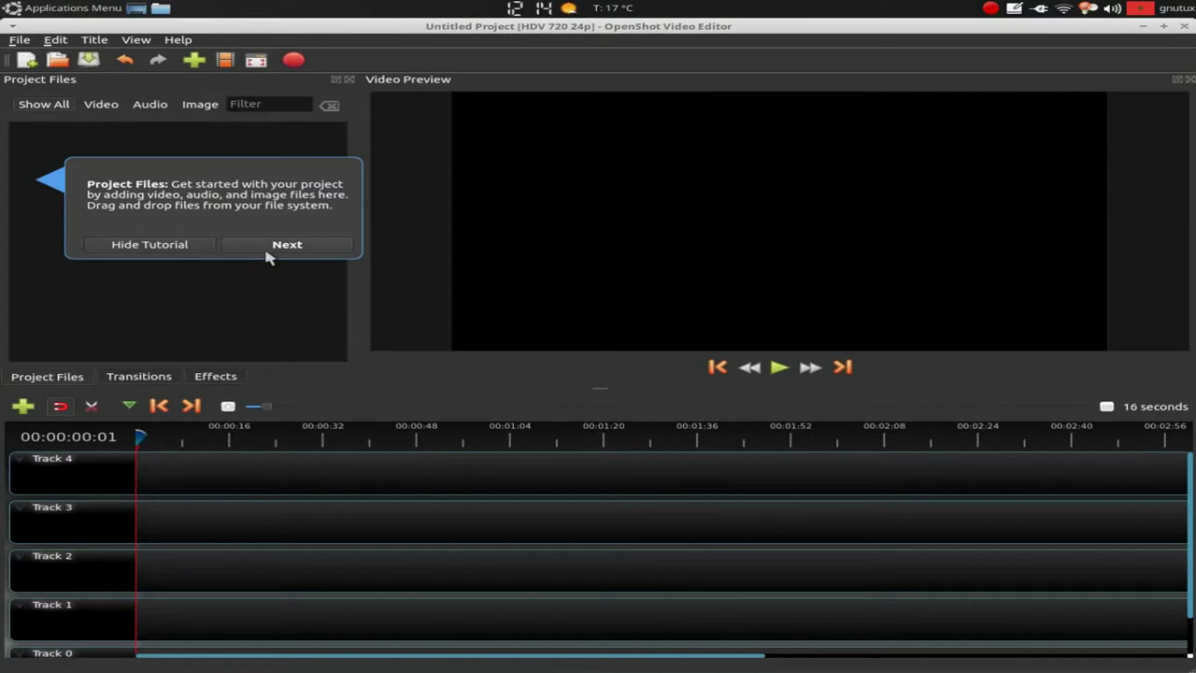
left_click(320, 247)
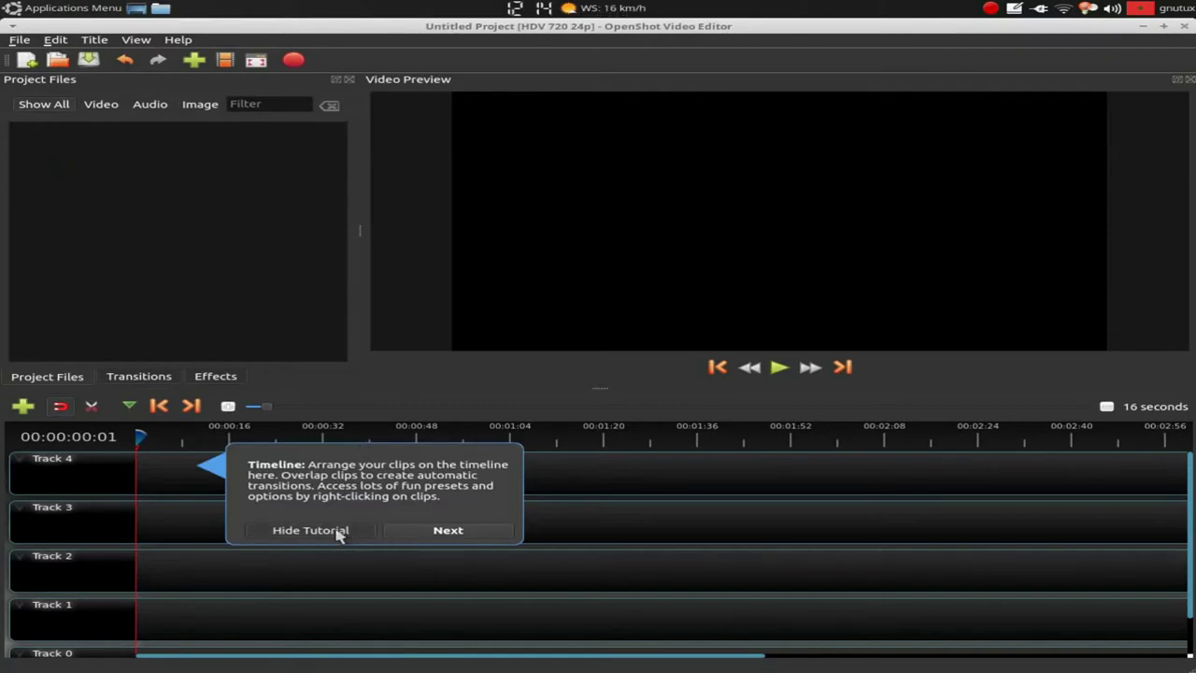
left_click(280, 533)
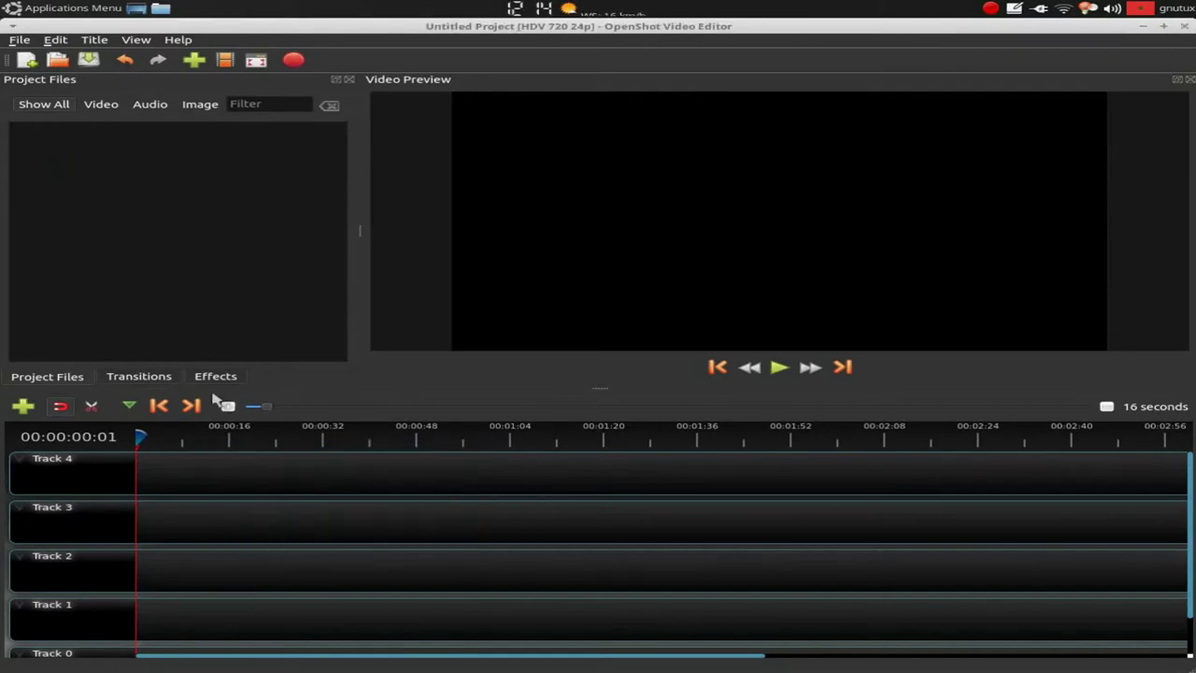
left_click(180, 41)
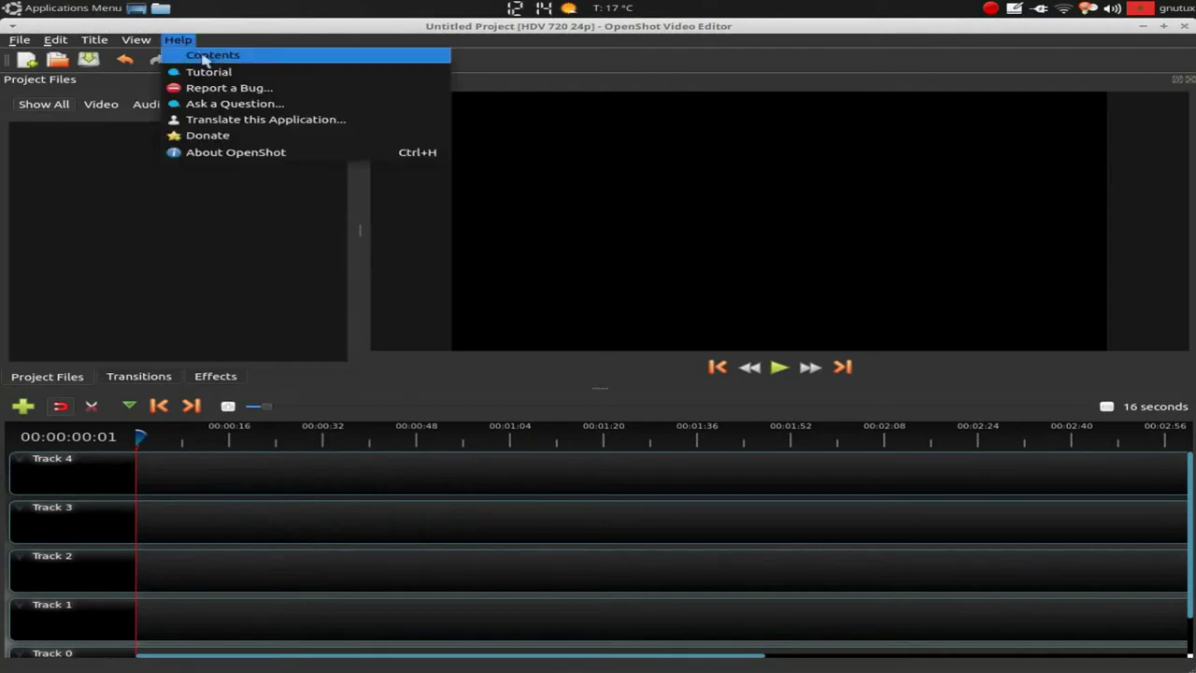
View About OpenShot (version 2.4.1-dev1) and its GPL v3 licence text, then close both.
left_click(215, 154)
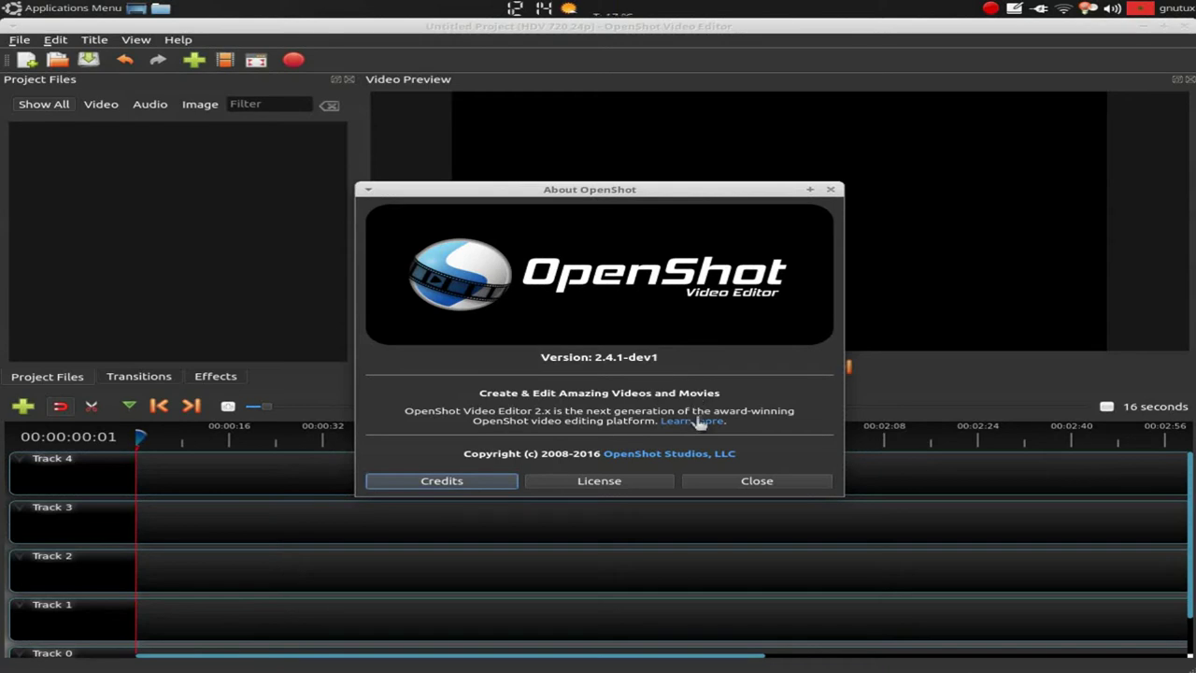
left_click(643, 481)
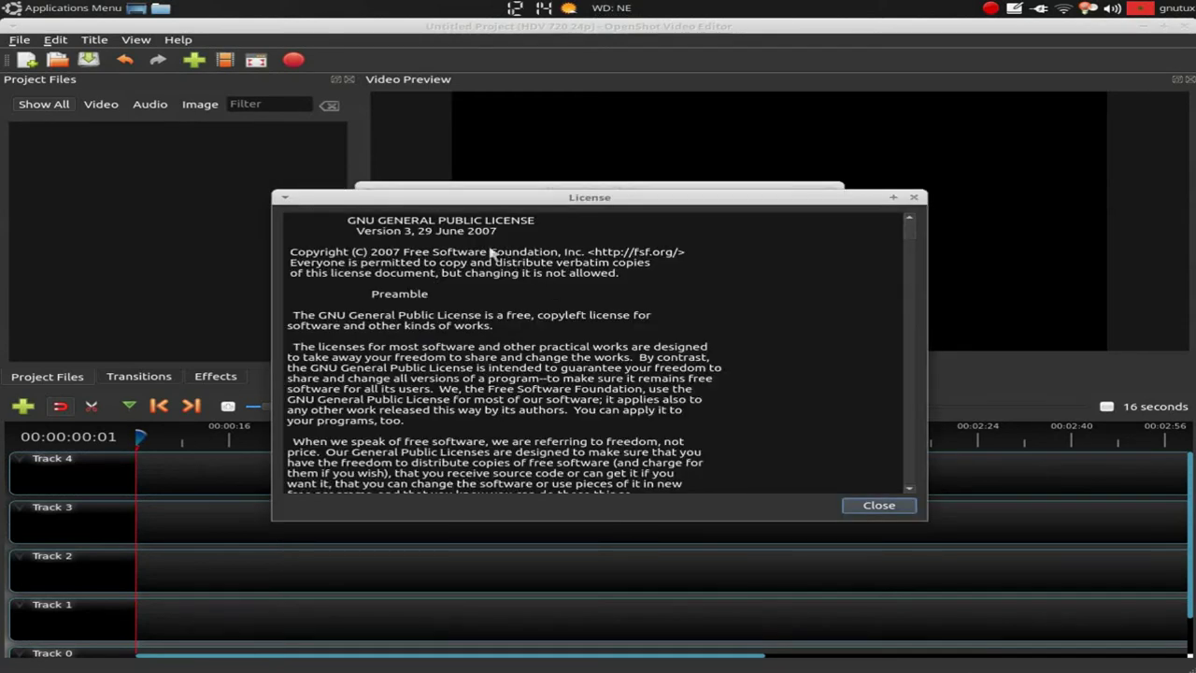
left_click_drag(345, 222, 623, 422)
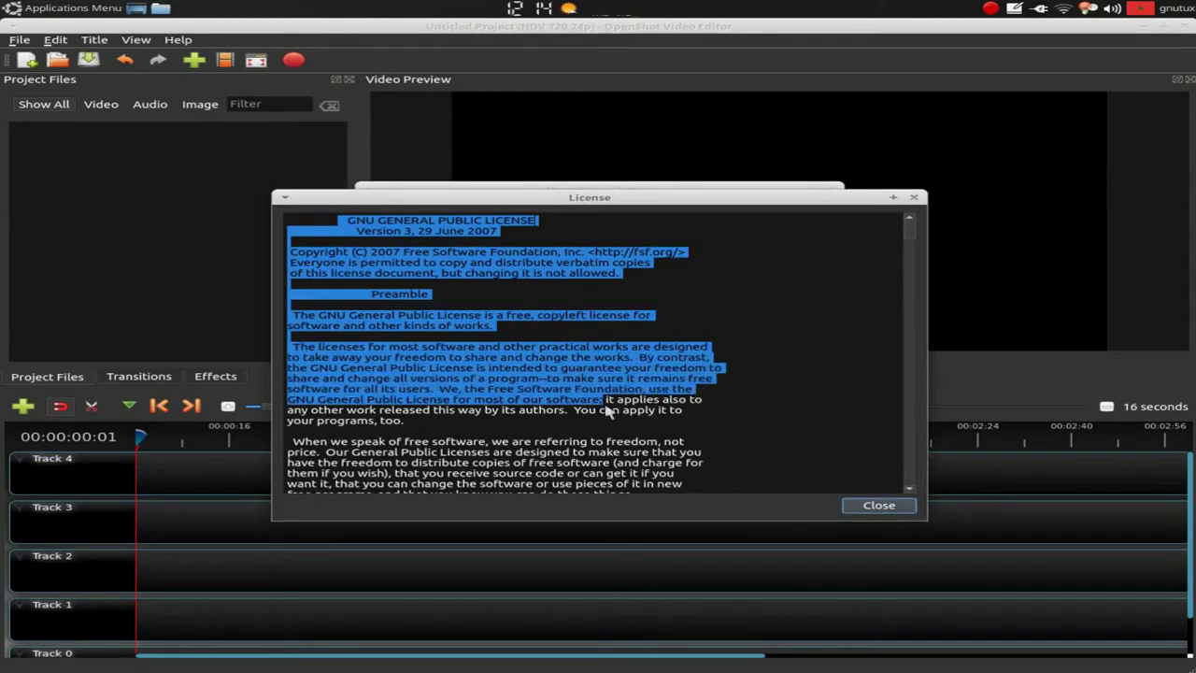
left_click(425, 194)
triple_click(423, 219)
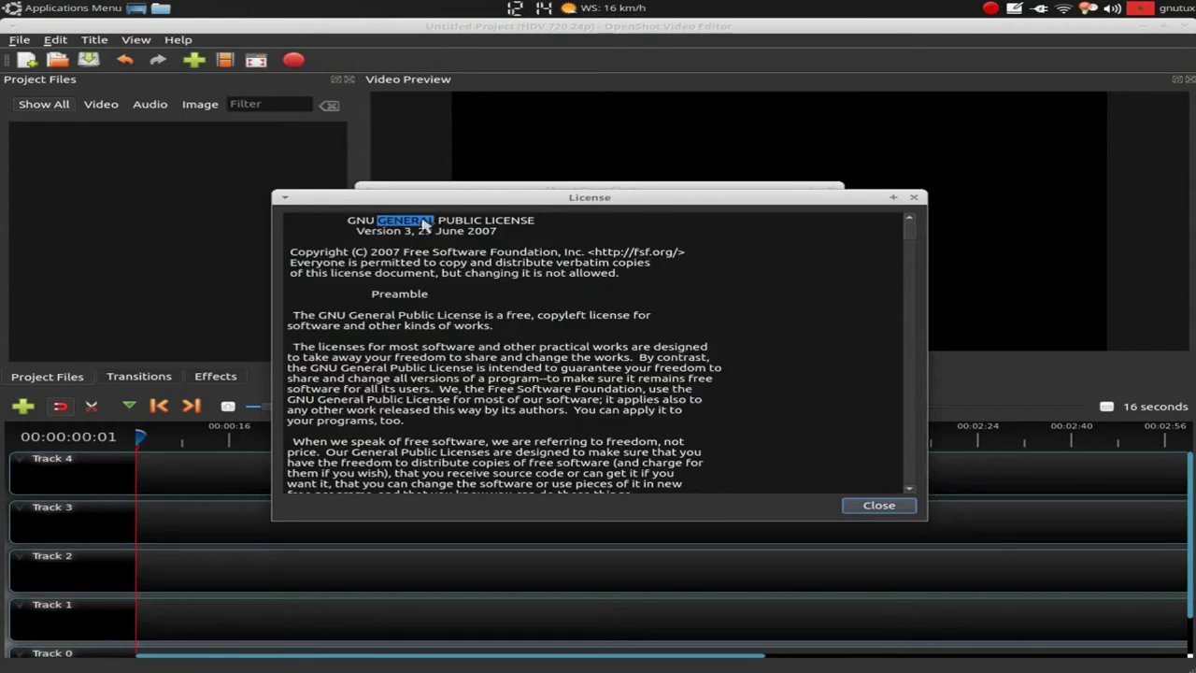
left_click(899, 506)
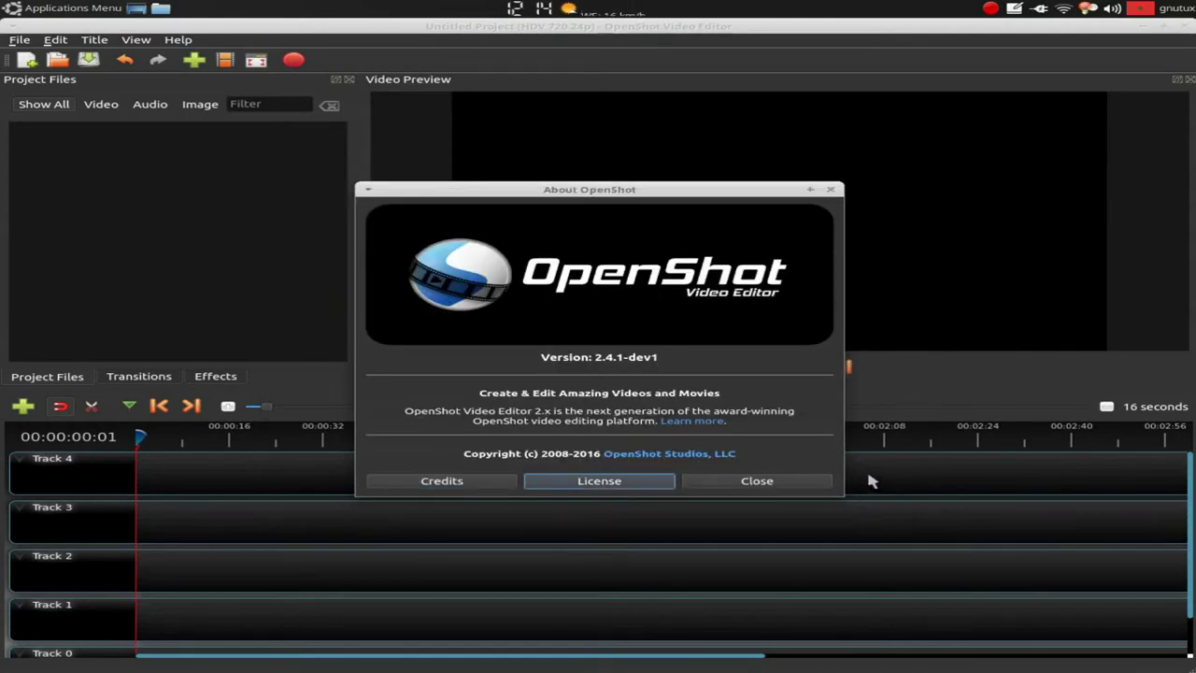
left_click(794, 484)
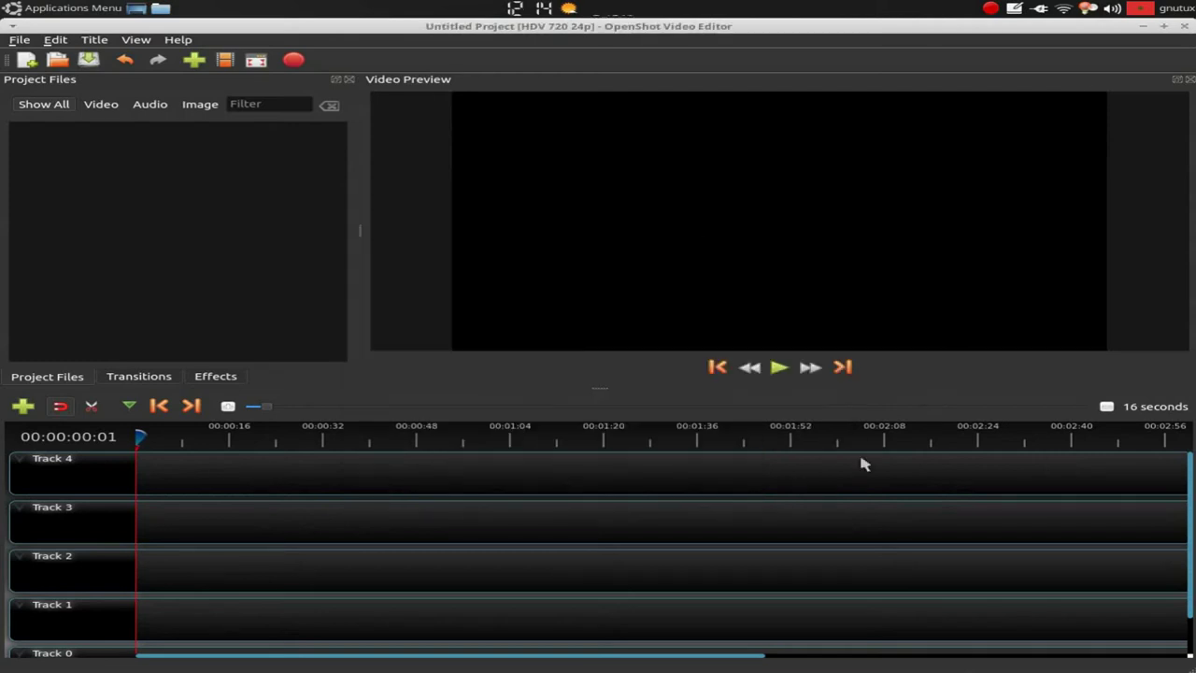
left_click(115, 390)
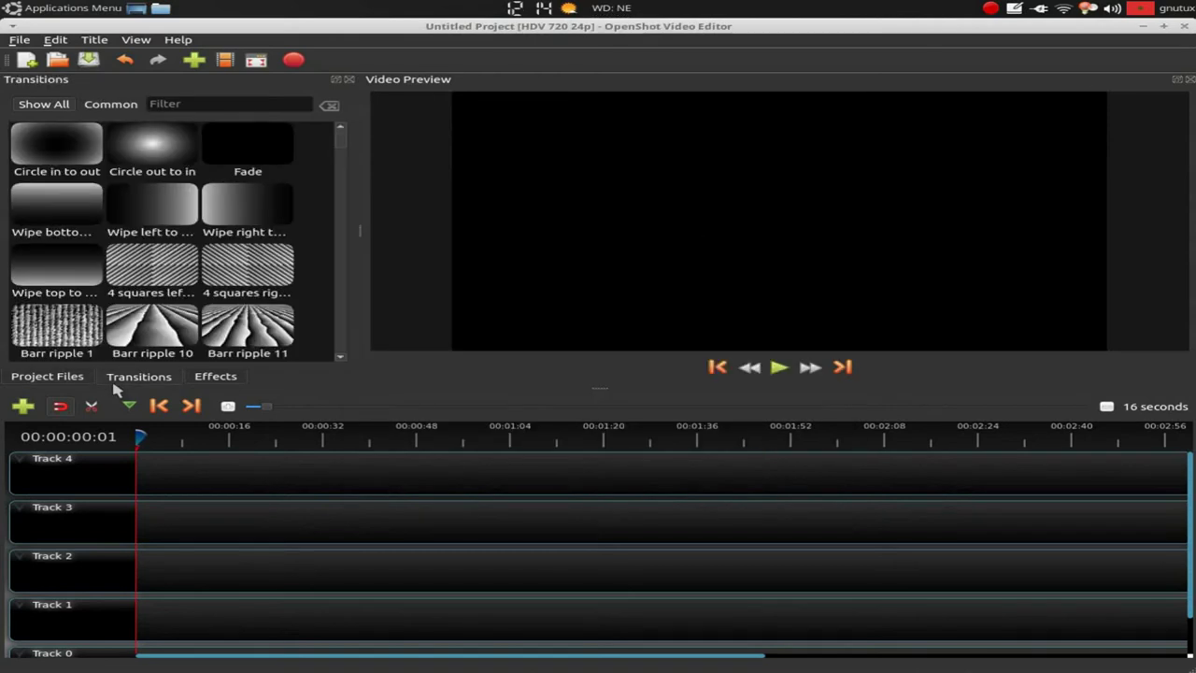
left_click(208, 383)
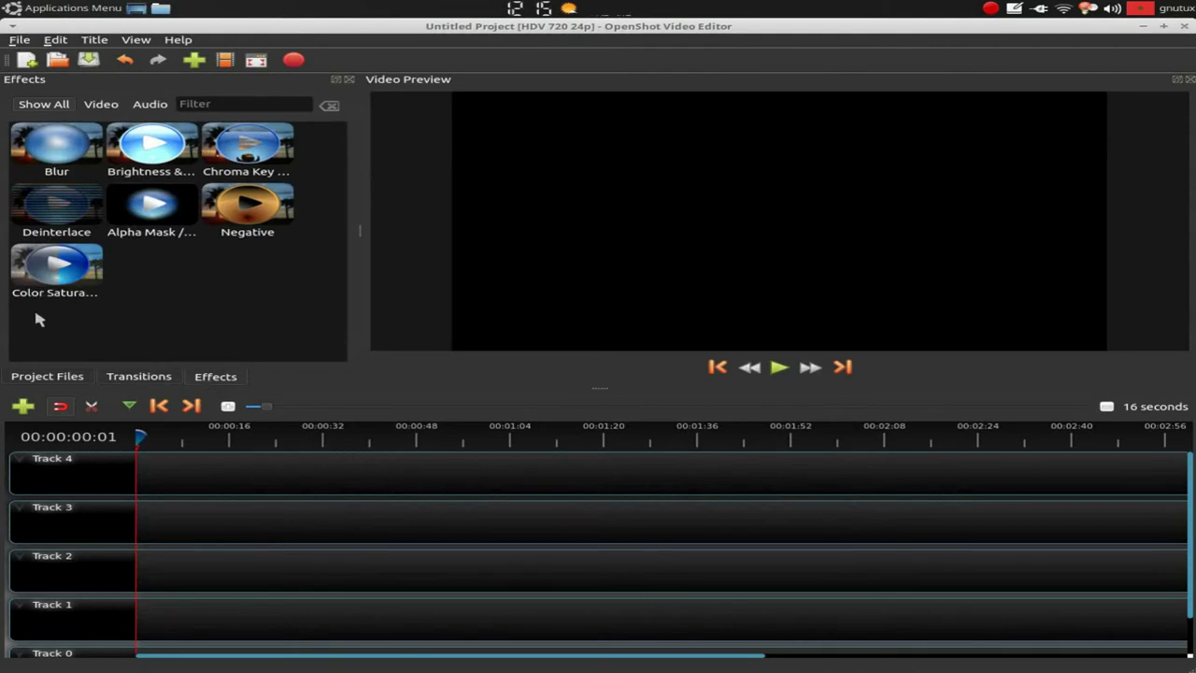
left_click(146, 106)
left_click(58, 106)
left_click(62, 379)
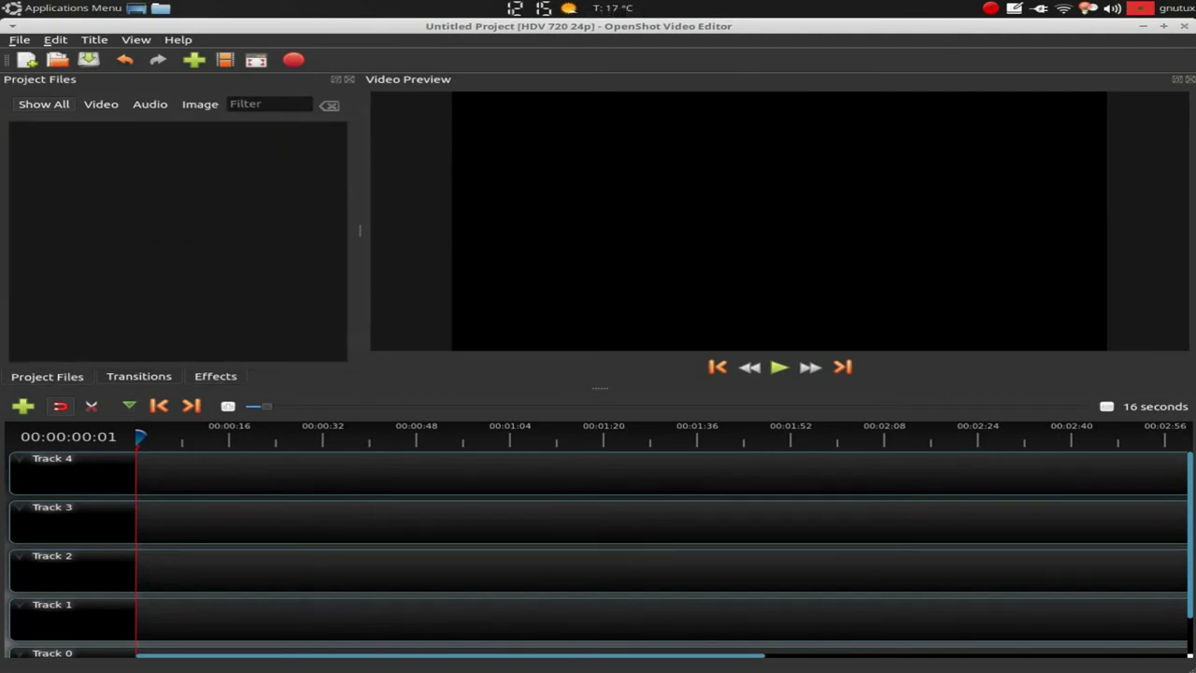
mouse_move(598, 661)
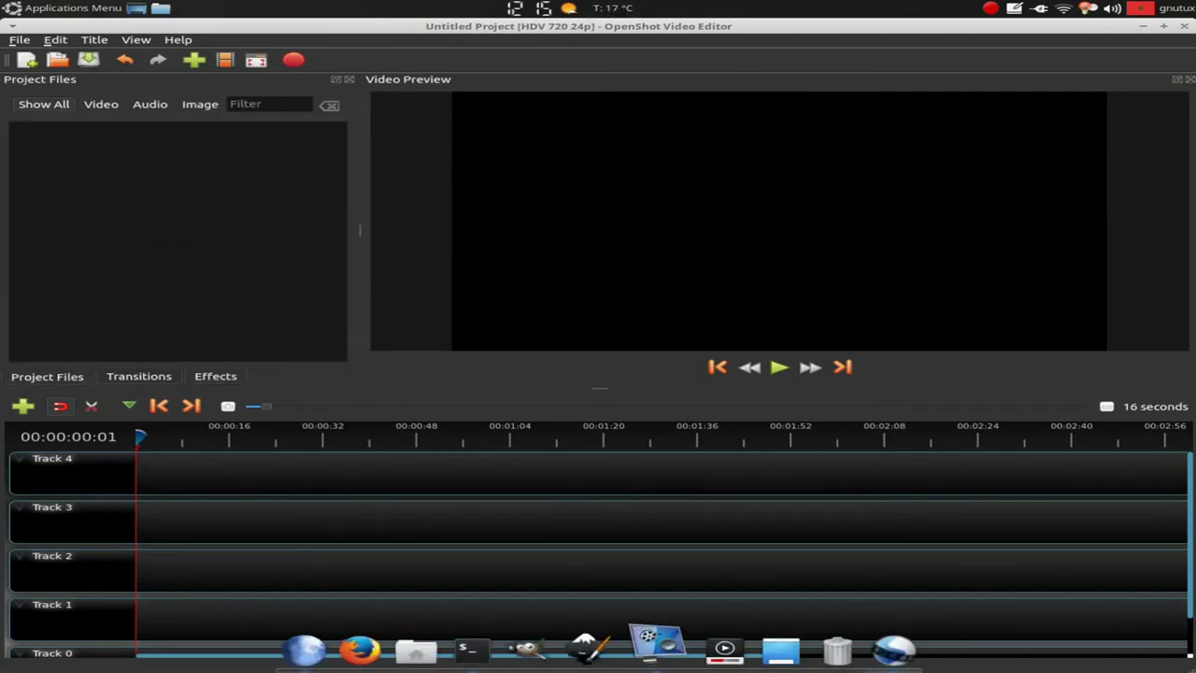
Use Show Desktop in the dock to hide OpenShot and reveal the GNUTUX wallpaper.
left_click(766, 660)
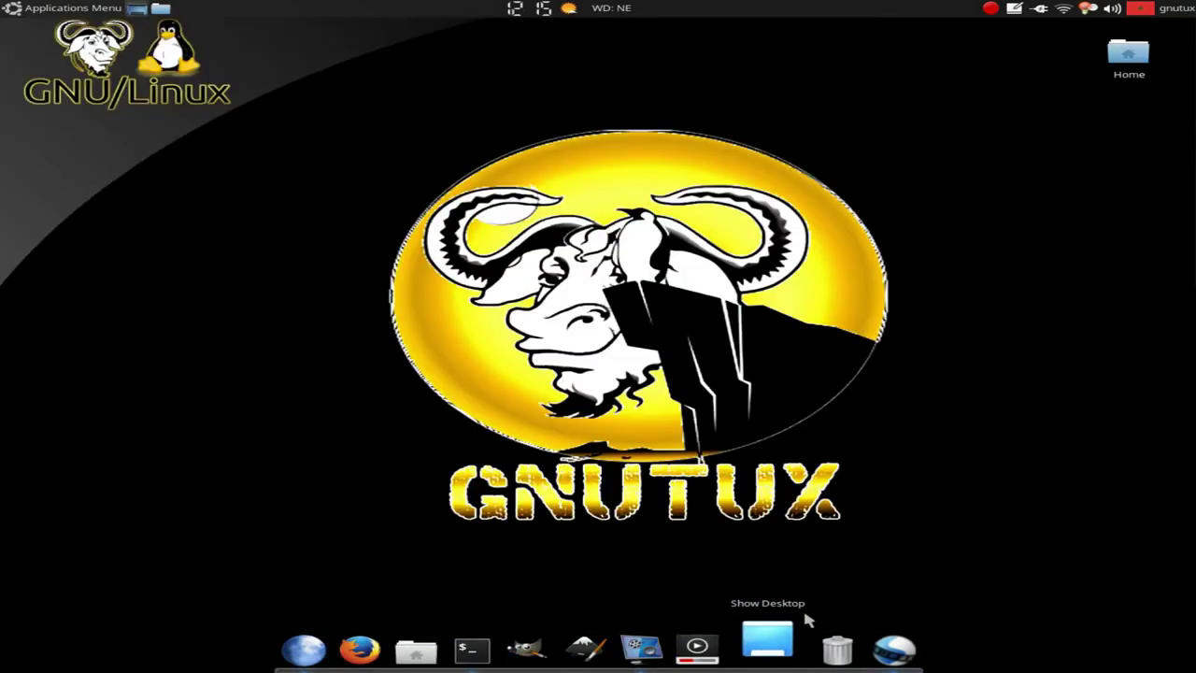